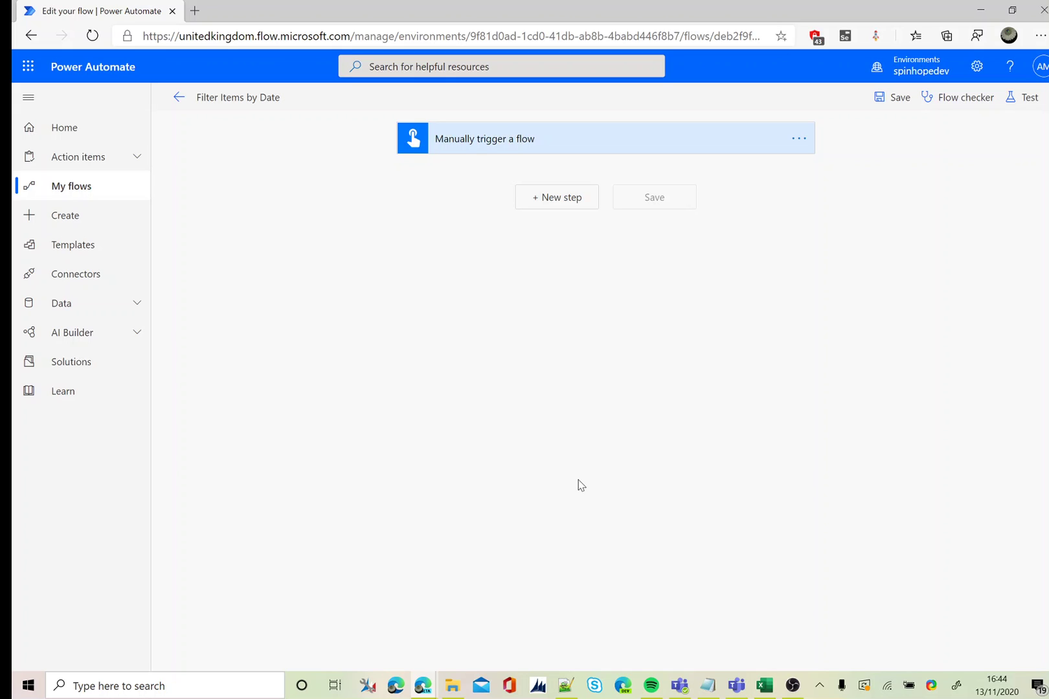
- Check the DateOfBirth values in the Employee workbook in Excel, then return to the flow
click(764, 685)
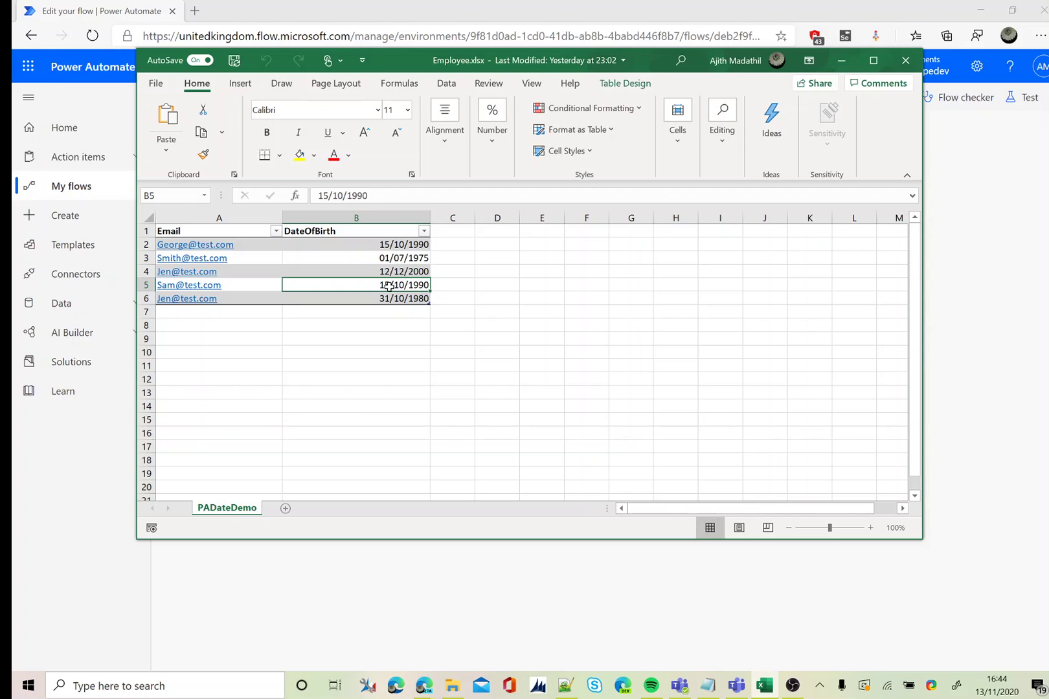
click(382, 246)
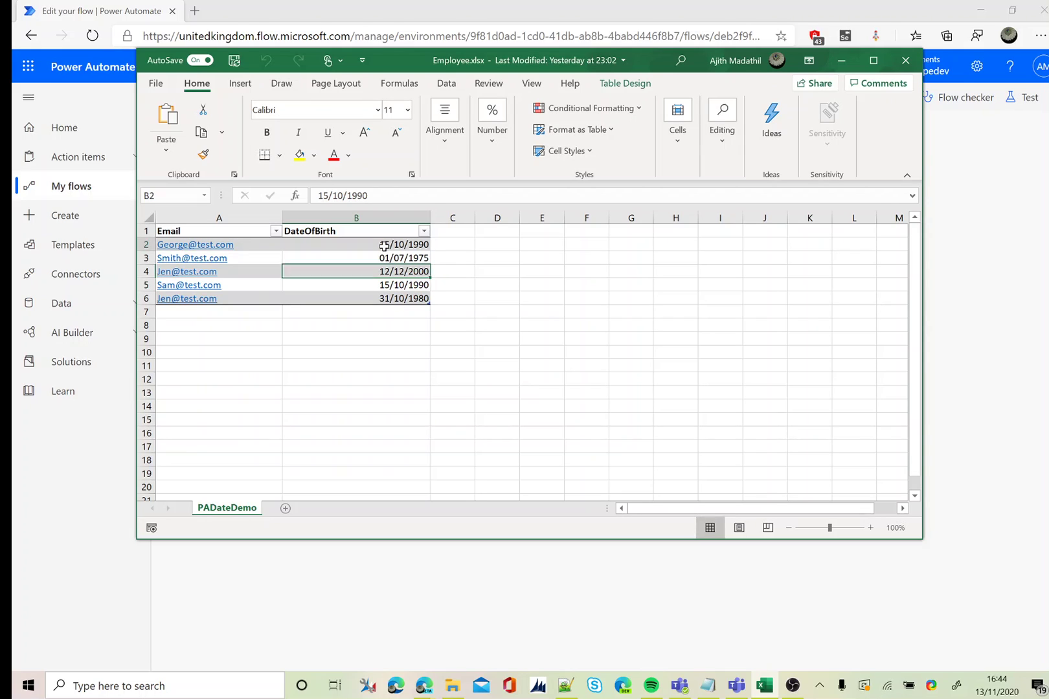
click(397, 288)
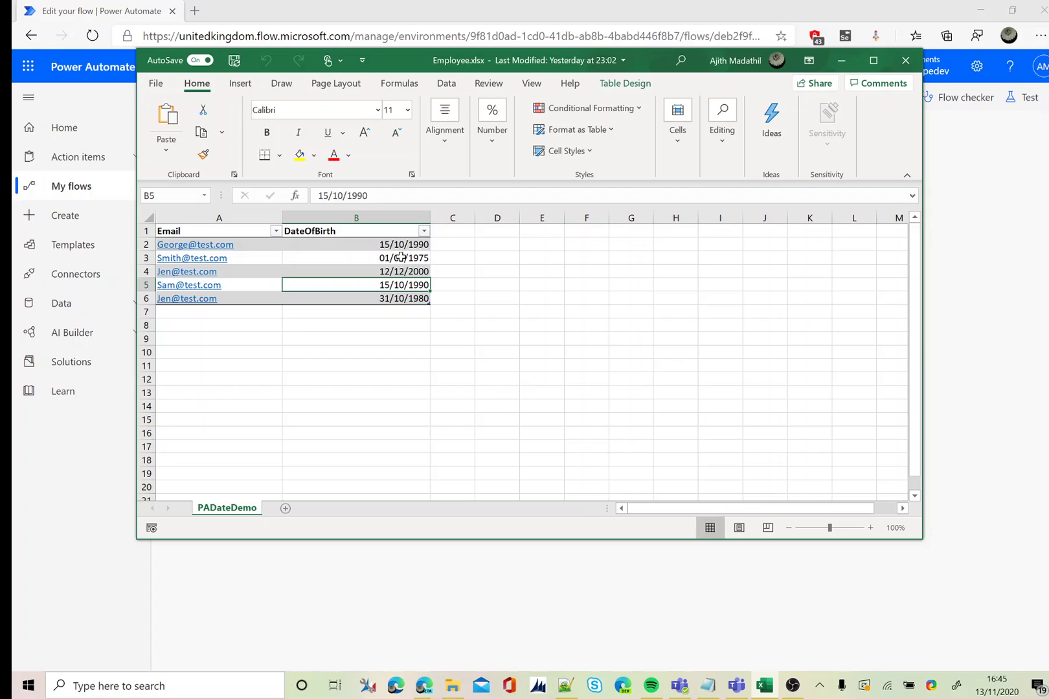
click(399, 244)
click(388, 285)
click(472, 583)
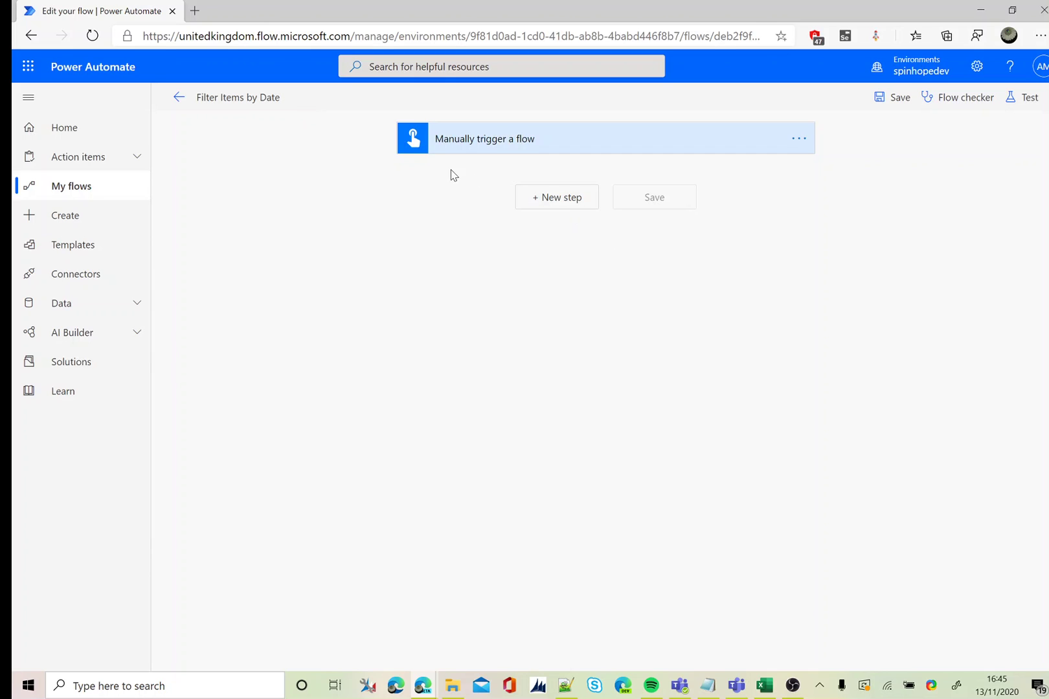
- Add an Excel Online (Business) List rows present in a table step on the work account, located in OneDrive for Business
click(549, 201)
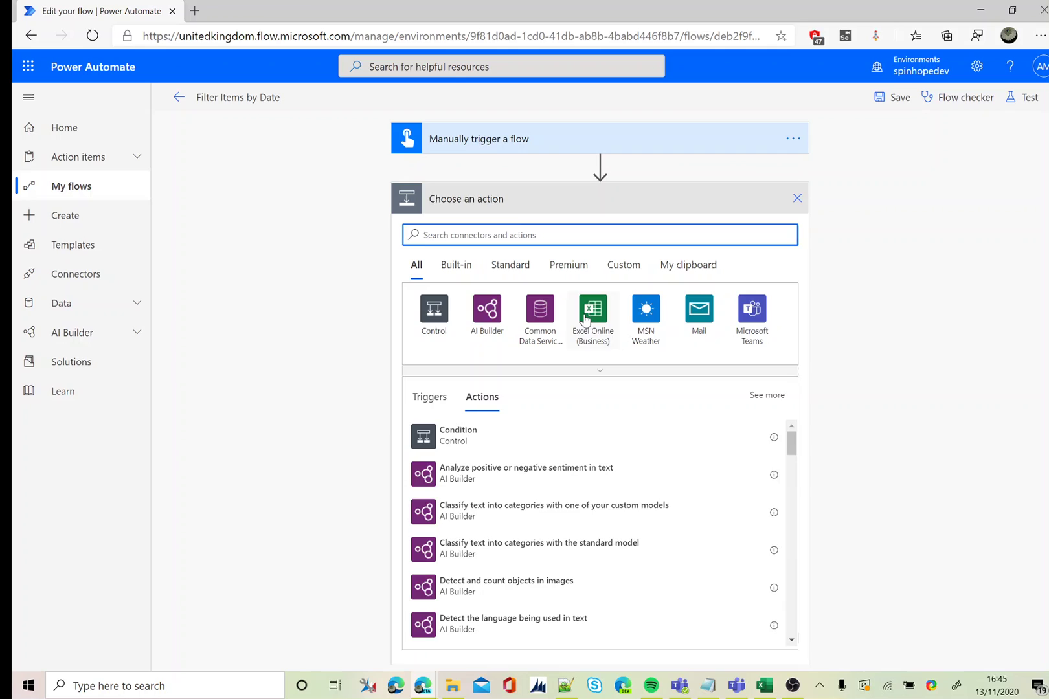
click(590, 315)
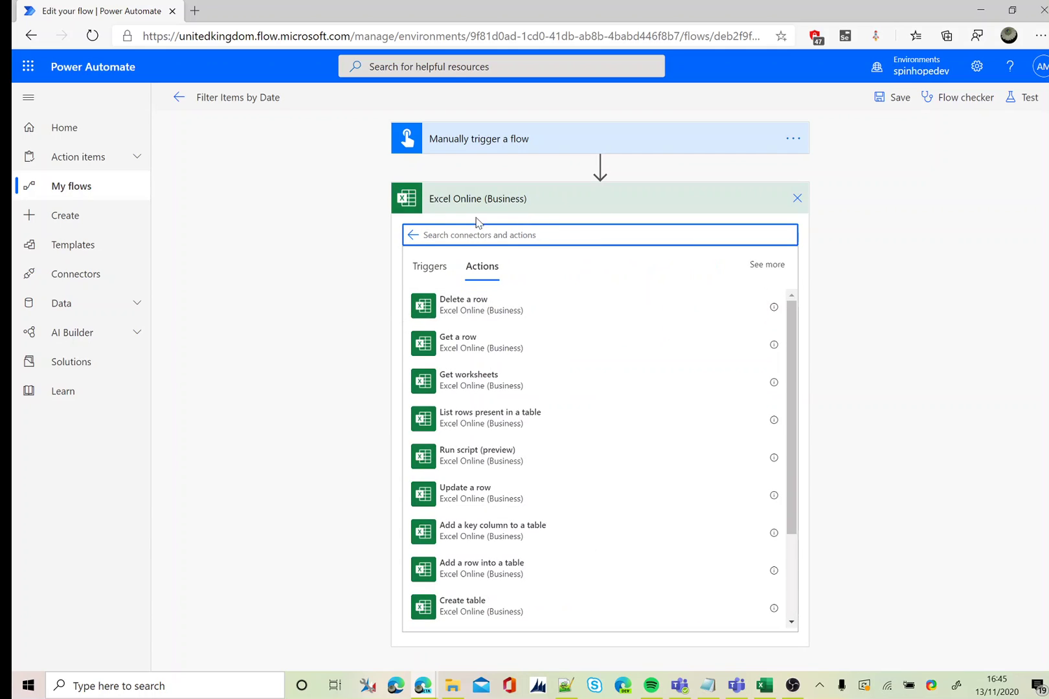
click(467, 428)
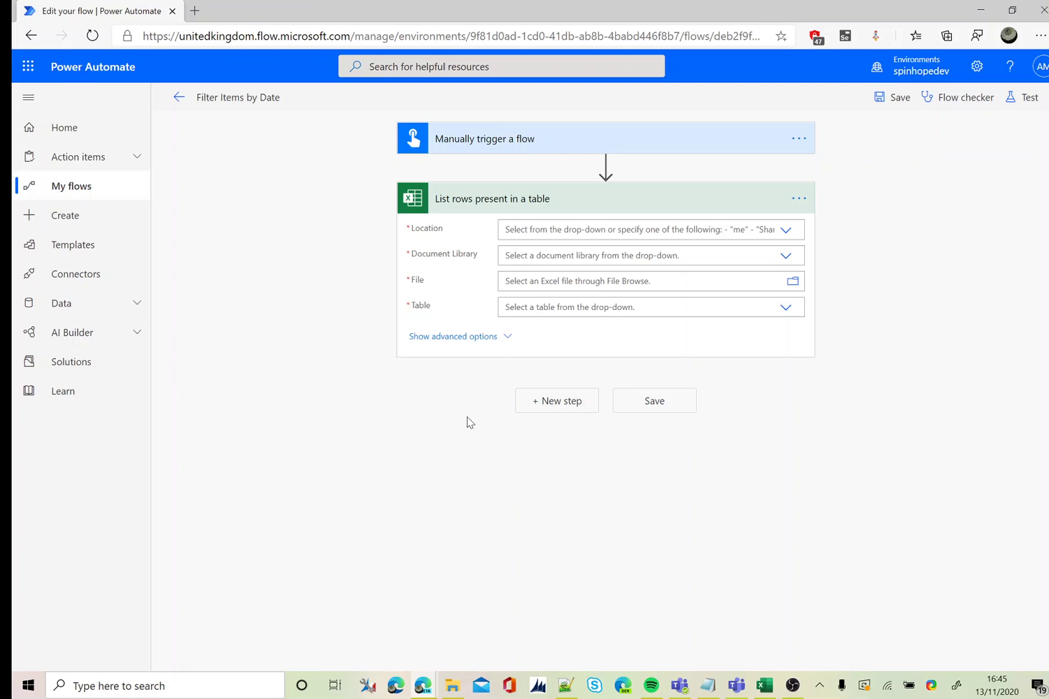
click(785, 275)
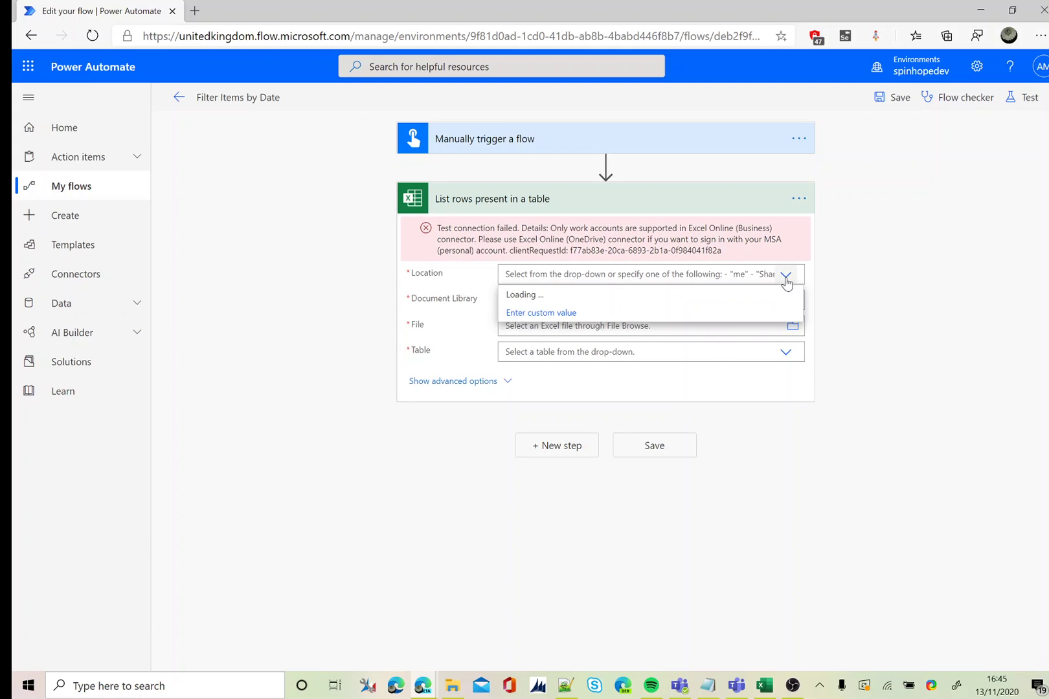
click(800, 201)
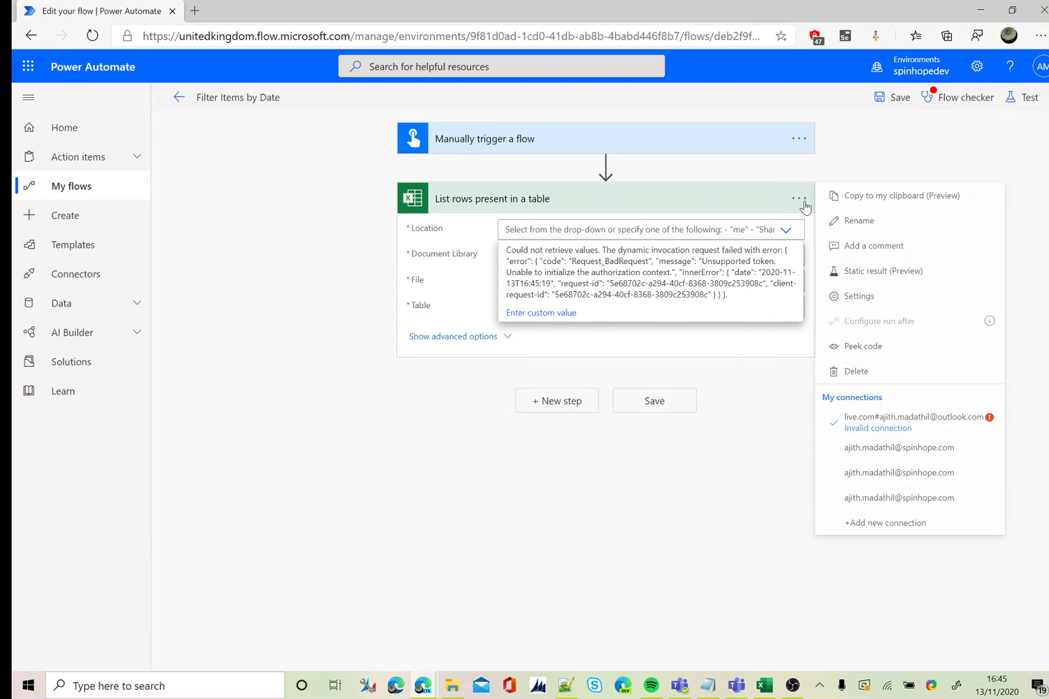
click(864, 452)
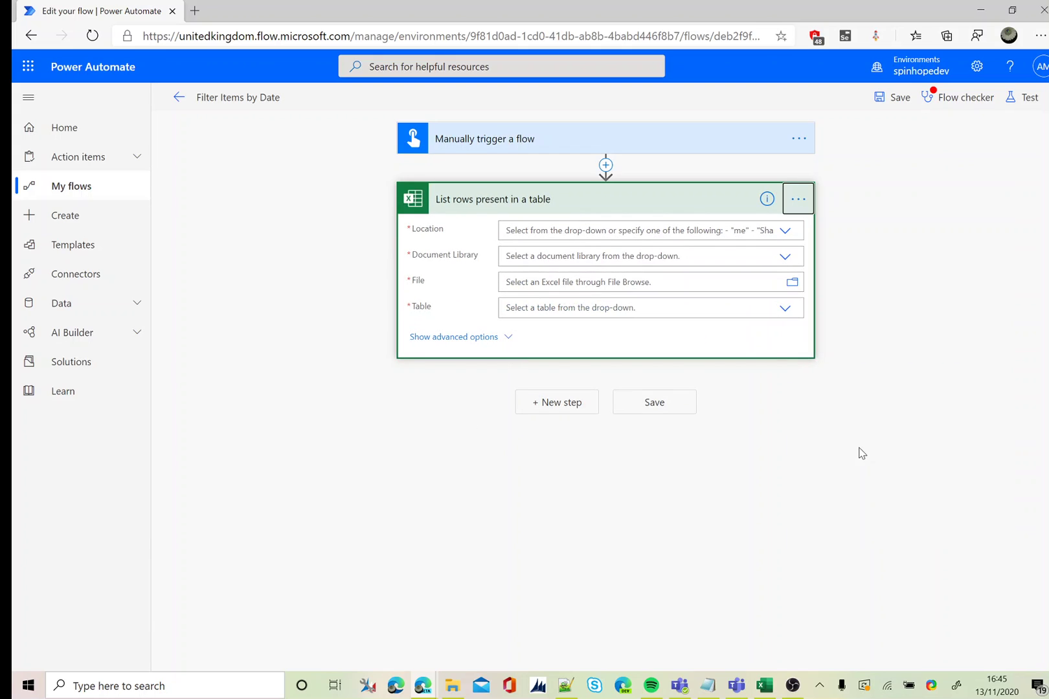
click(784, 238)
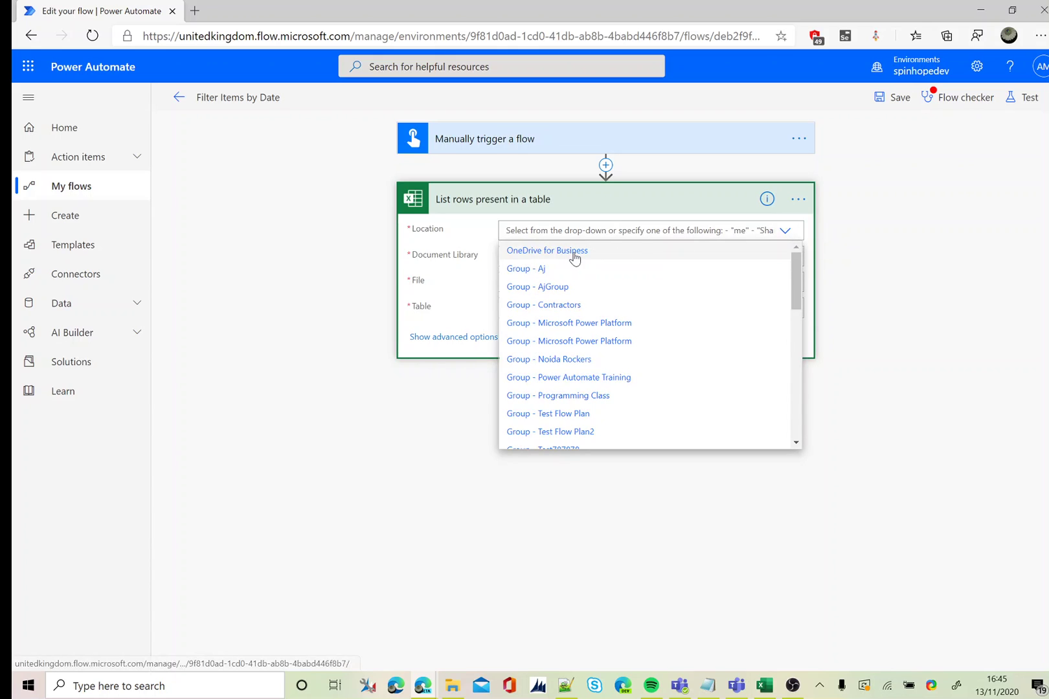
click(567, 251)
- Set the step's document library to OneDrive, file to /Employee.xlsx and table to Table1
click(786, 259)
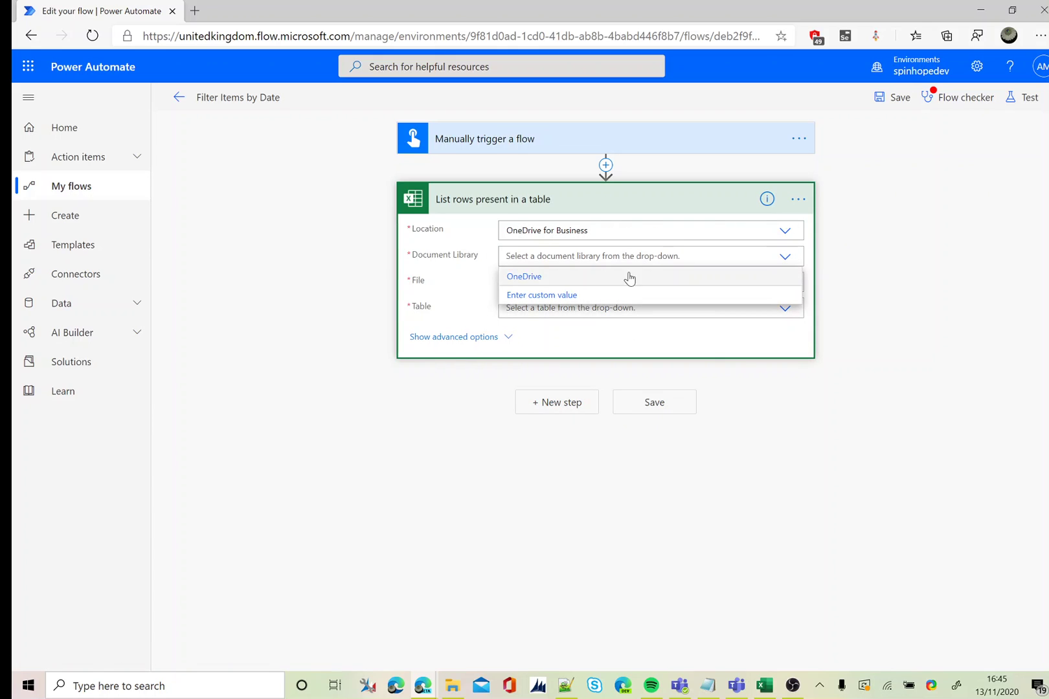
click(575, 280)
click(792, 284)
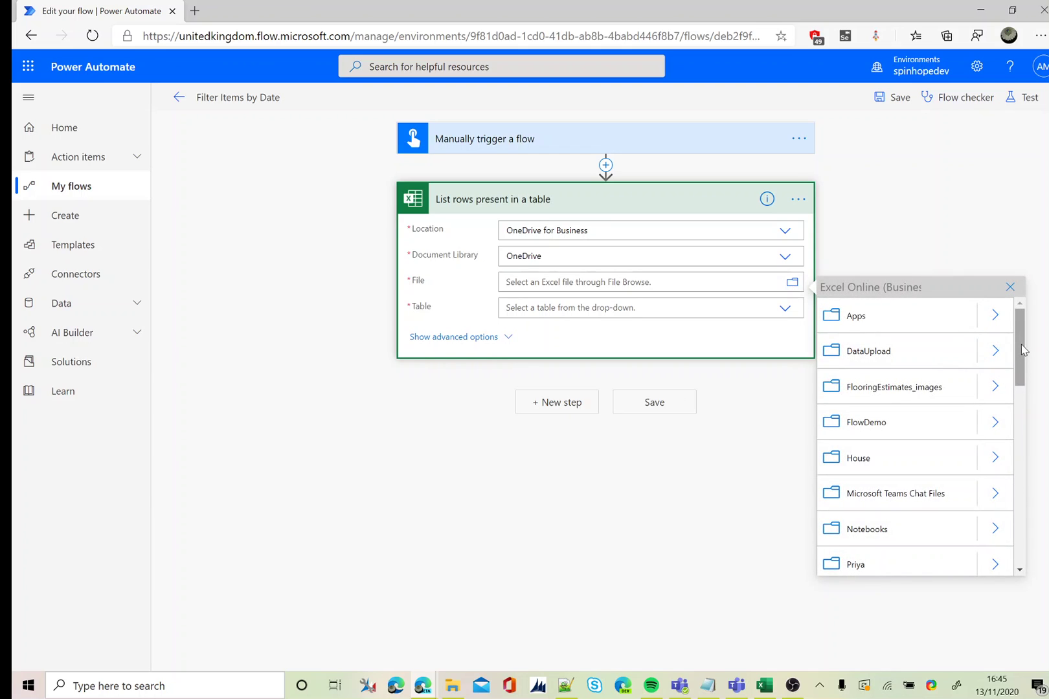
drag(1020, 351, 1022, 461)
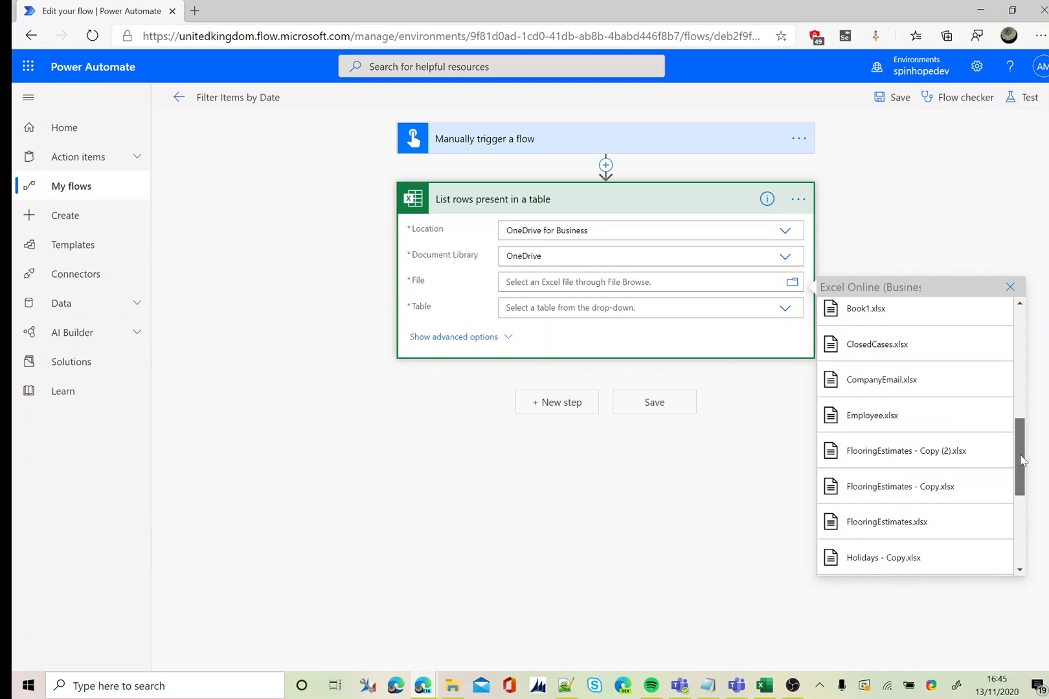
click(866, 418)
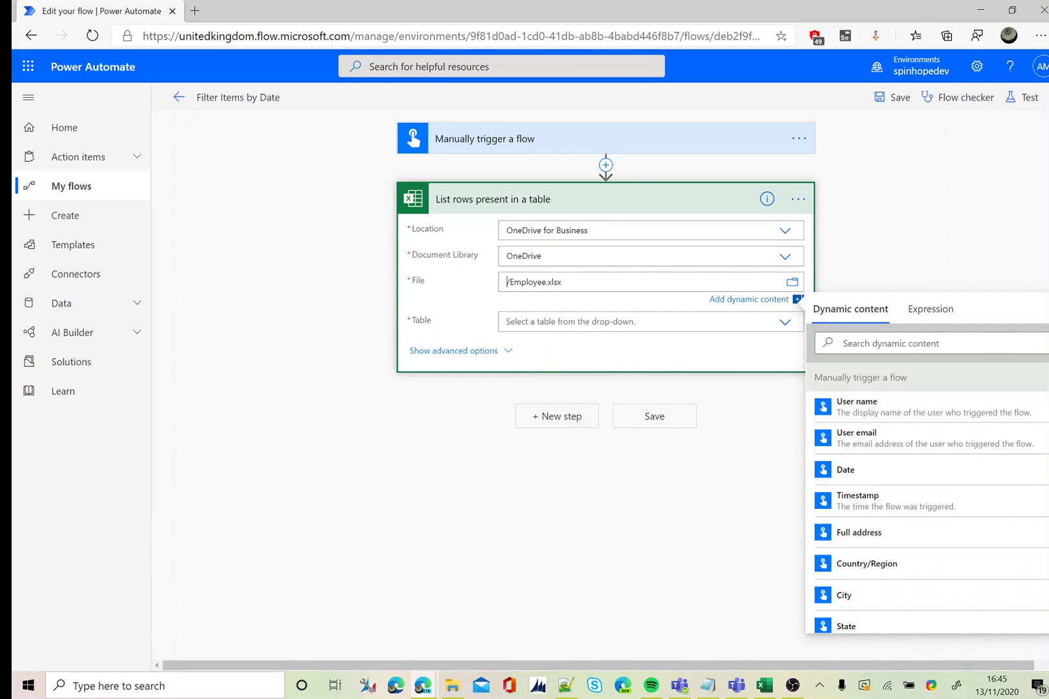
click(786, 323)
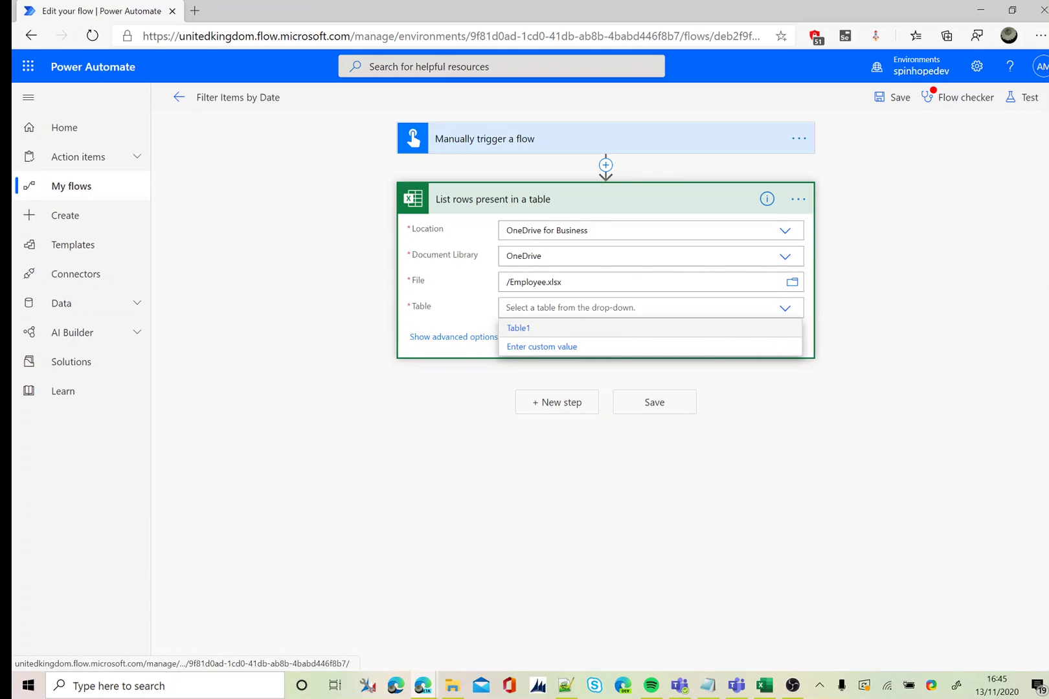
click(544, 329)
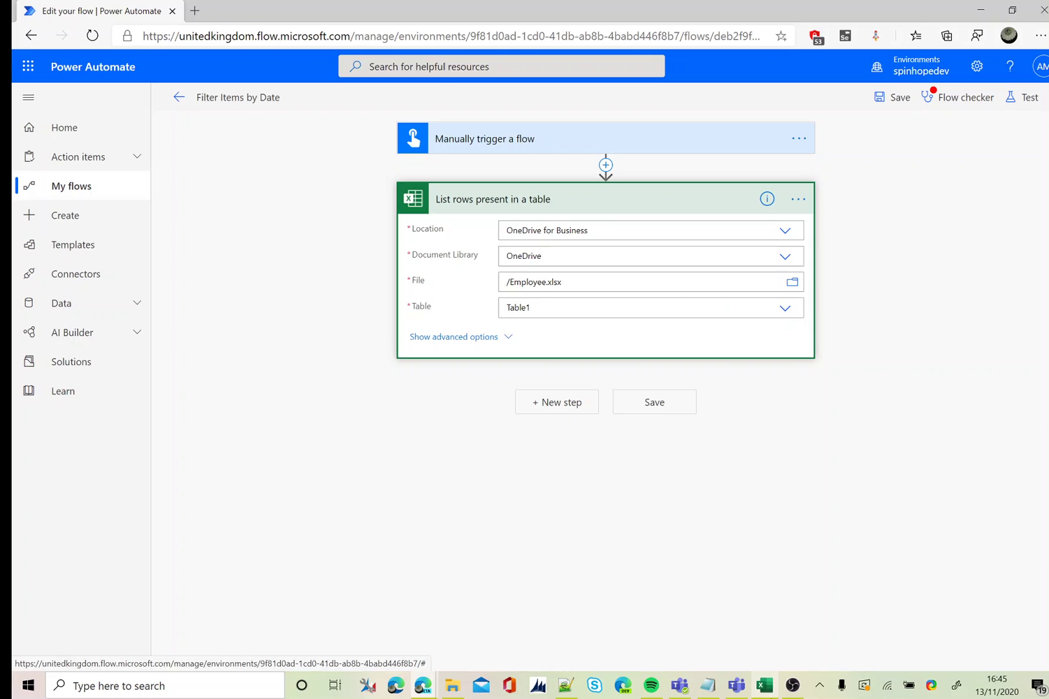
mouse_move(765, 686)
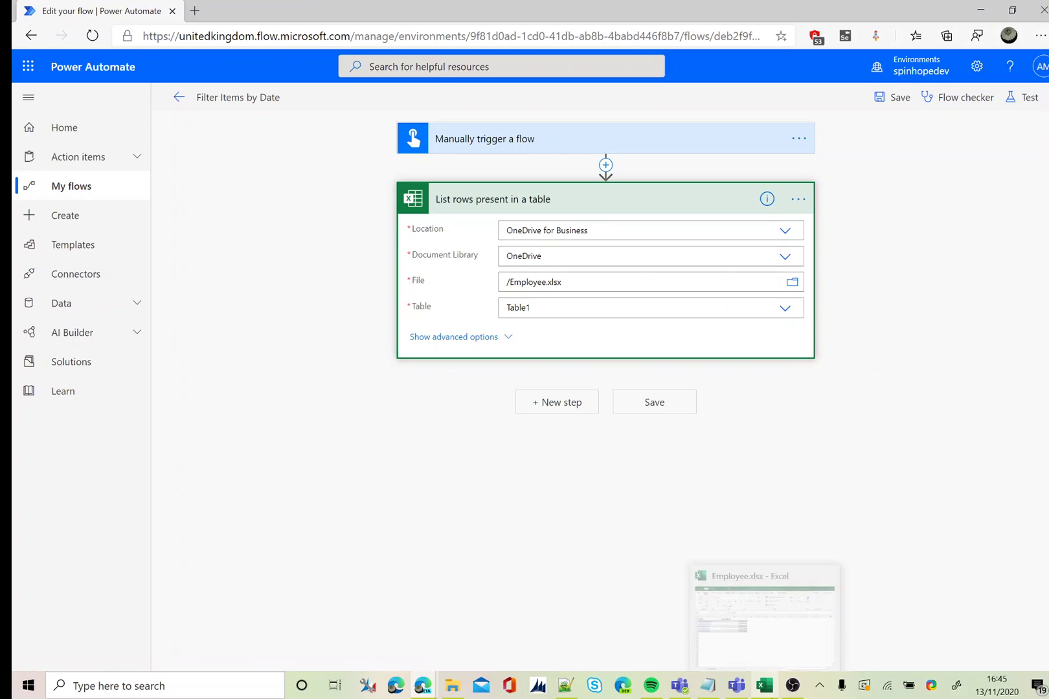
click(491, 446)
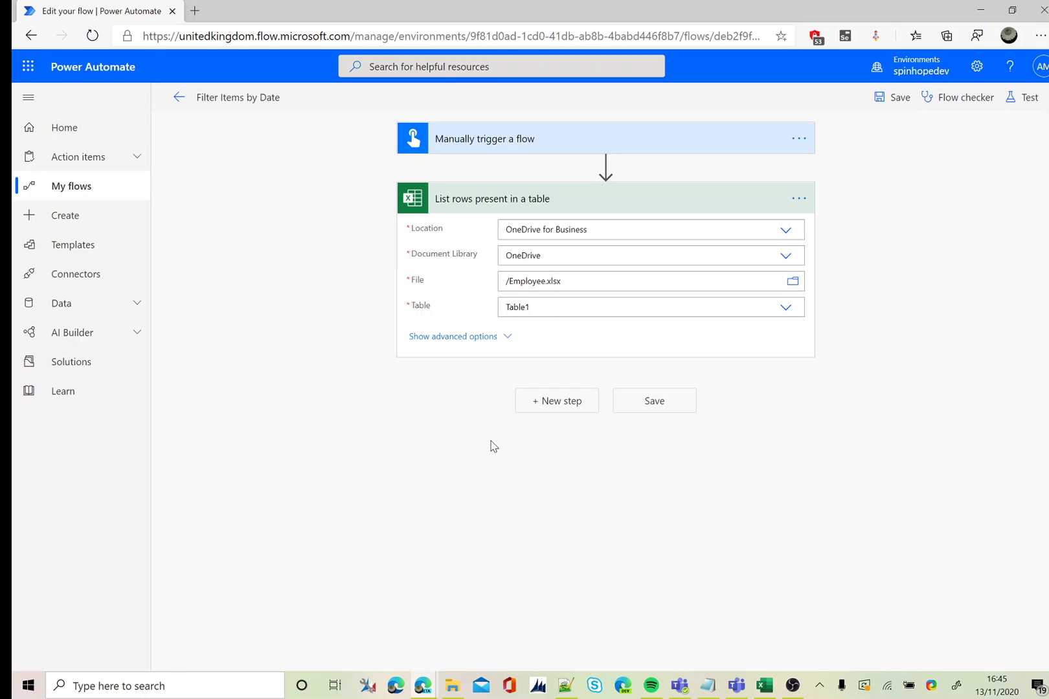
- Show the List rows step's advanced options: Filter Query, Order By, Top Count, Skip Count and Select Query
click(454, 342)
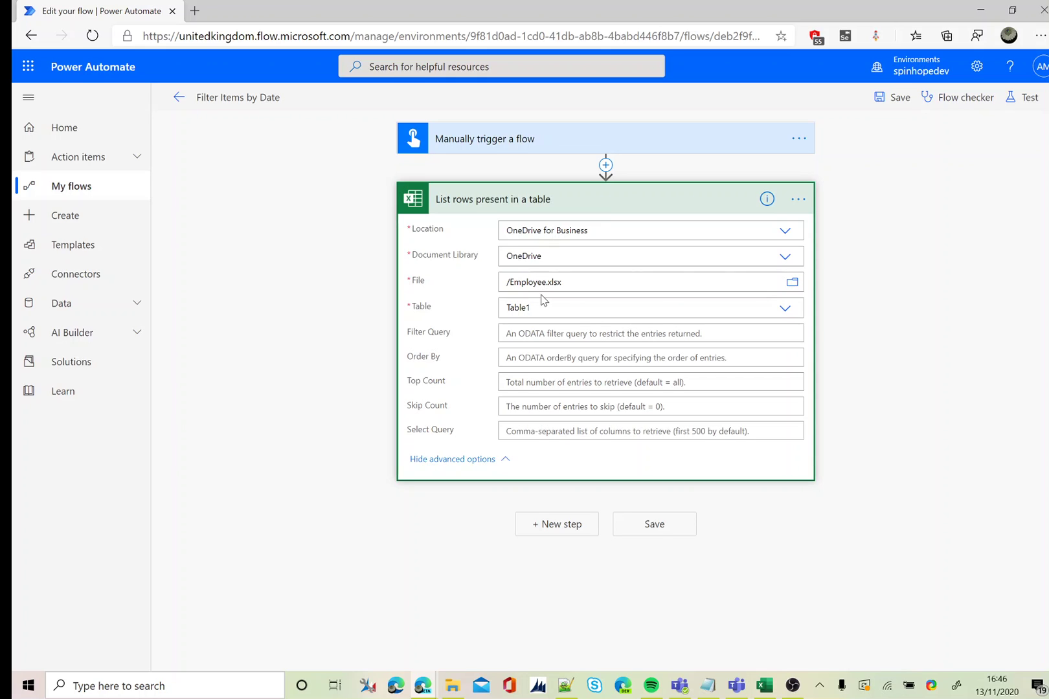
- Collapse the List rows step and add a Filter array action after it
click(529, 202)
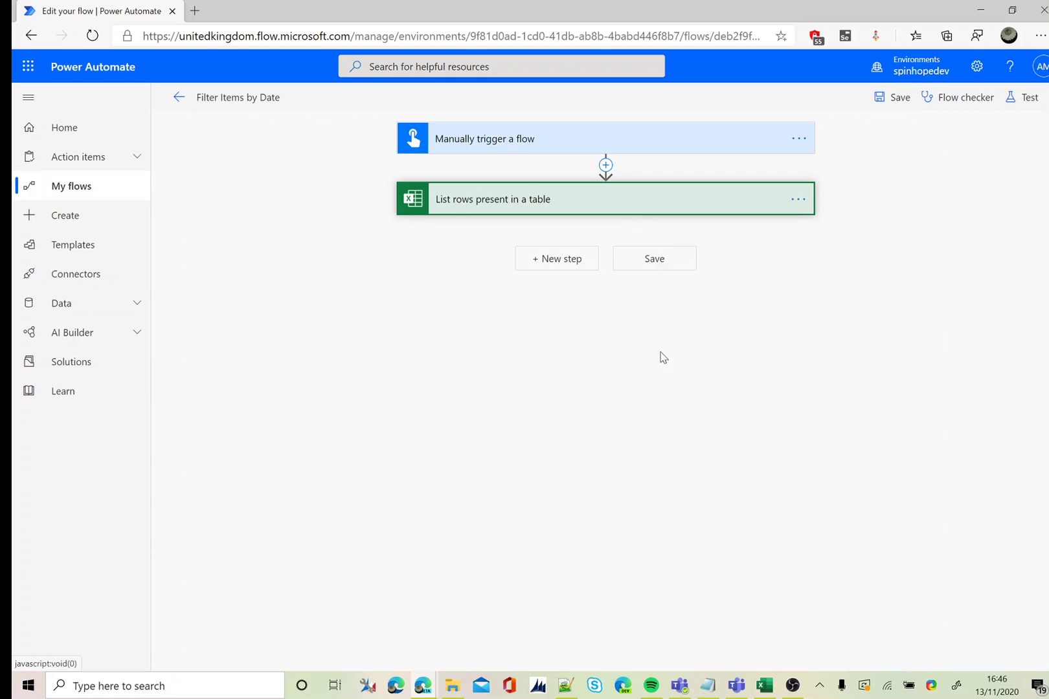
click(545, 258)
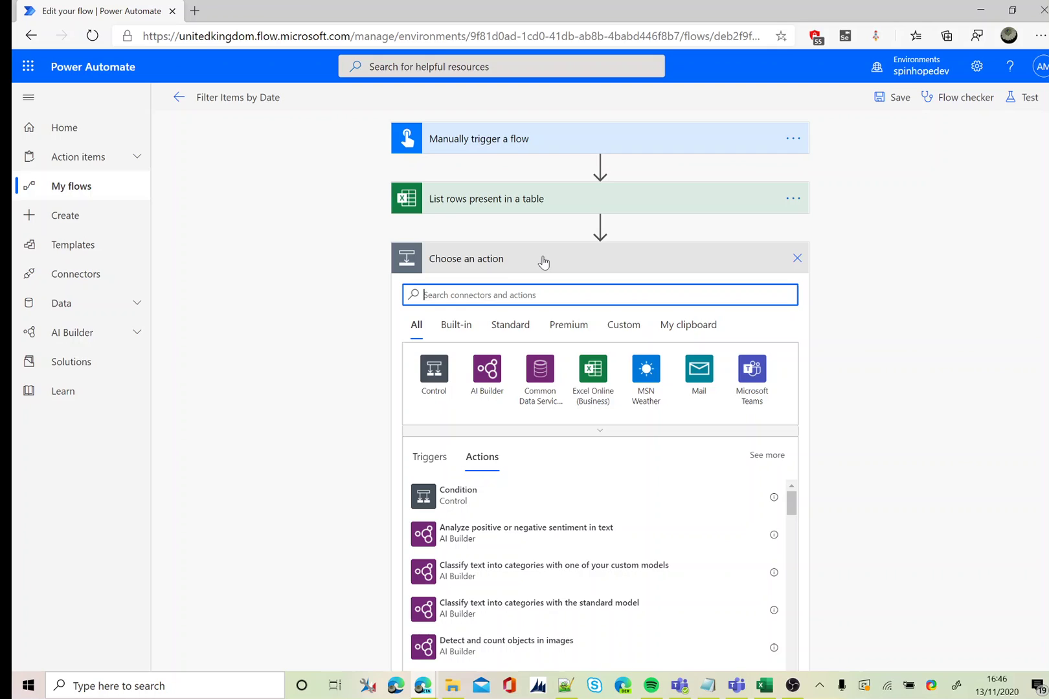
text(filt)
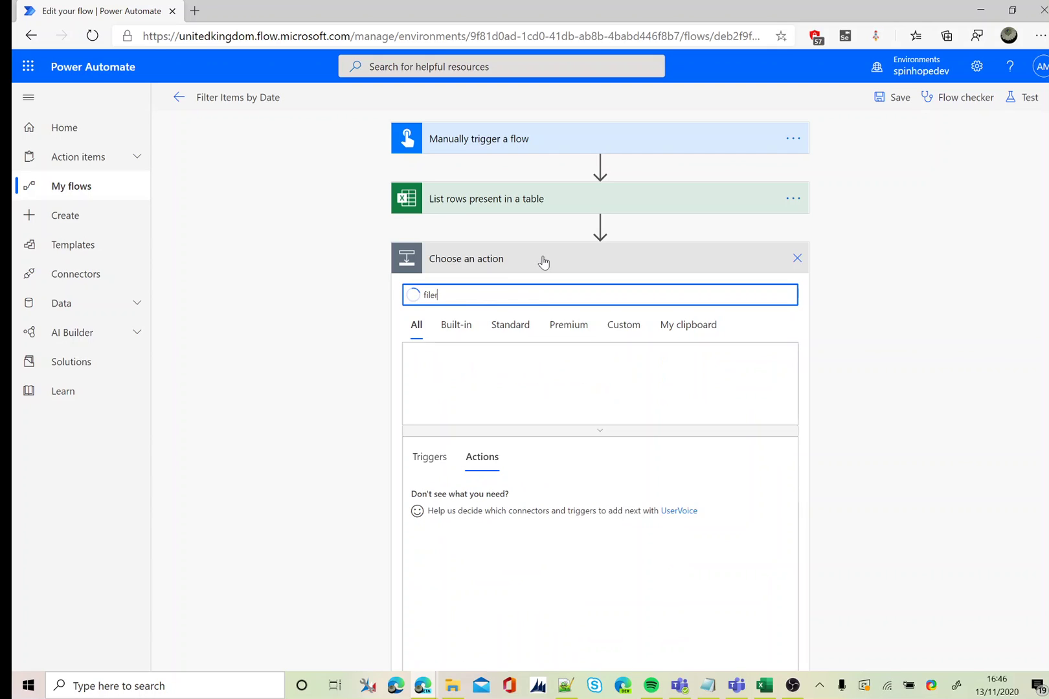
text(er a)
click(485, 497)
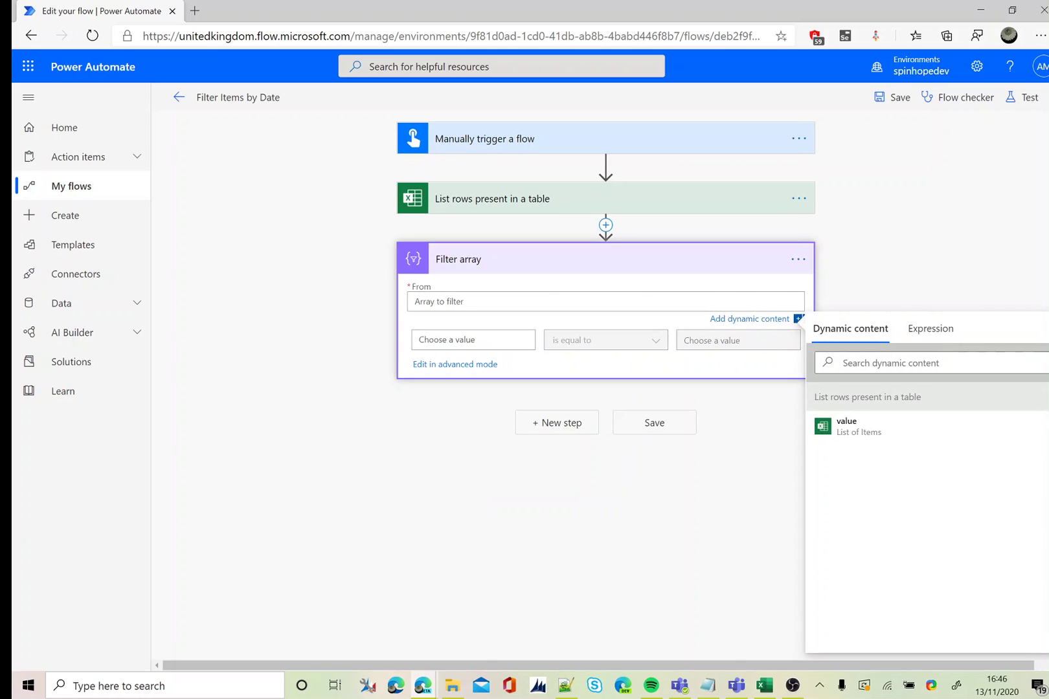
- Filter the listed 'value' rows where DateOfBirth is equal to 15/10/1990
click(851, 438)
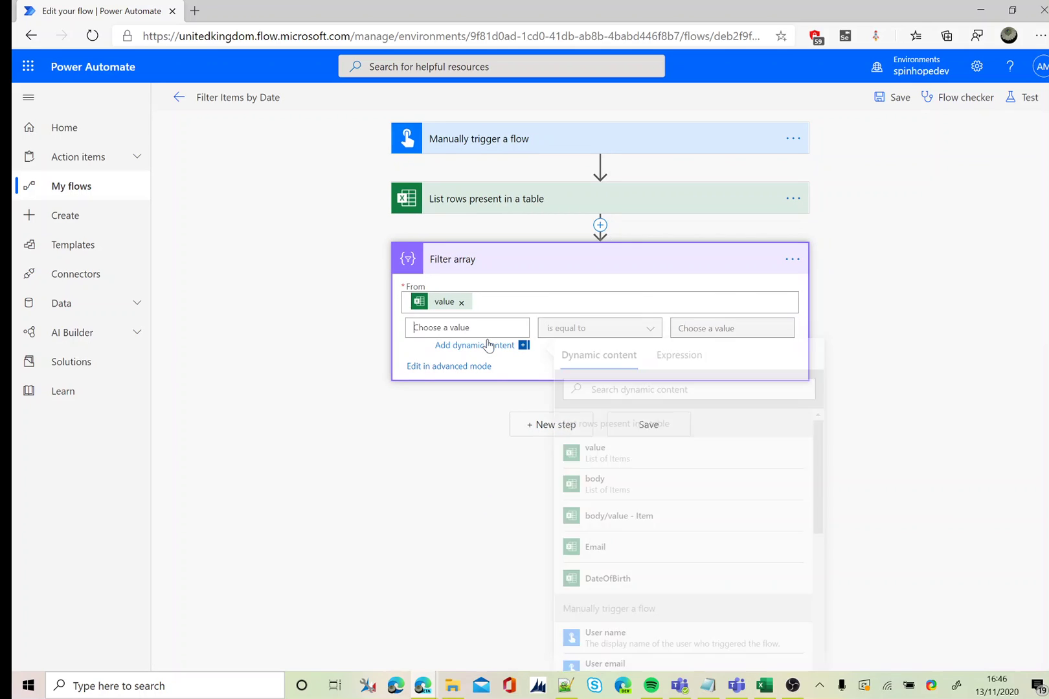
click(487, 339)
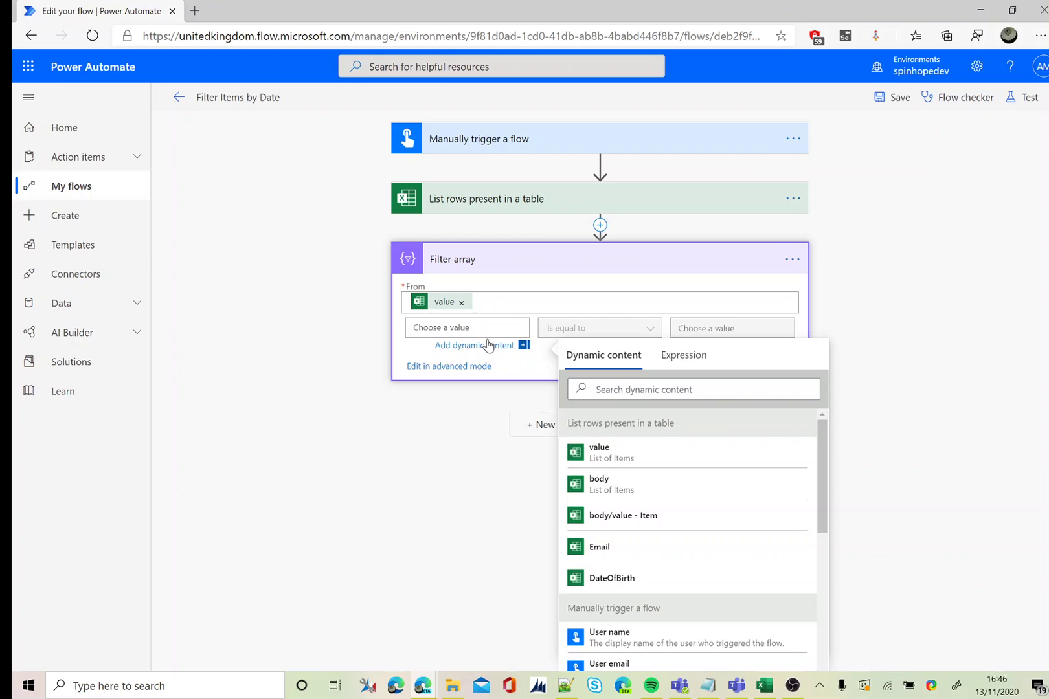
click(620, 577)
click(725, 328)
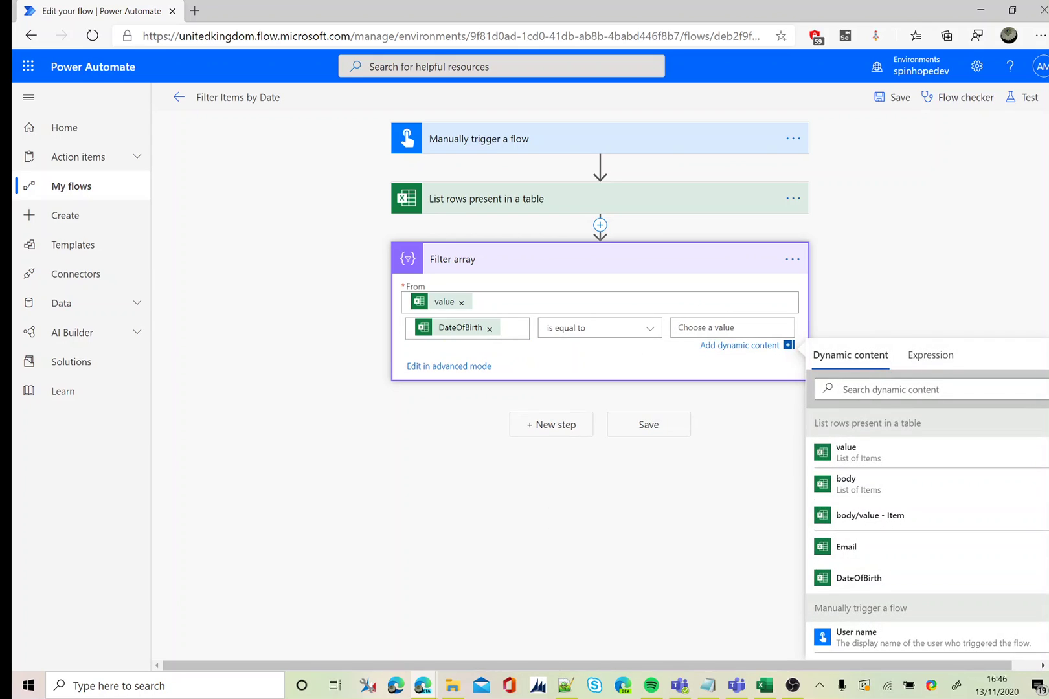
text(15/10/1990)
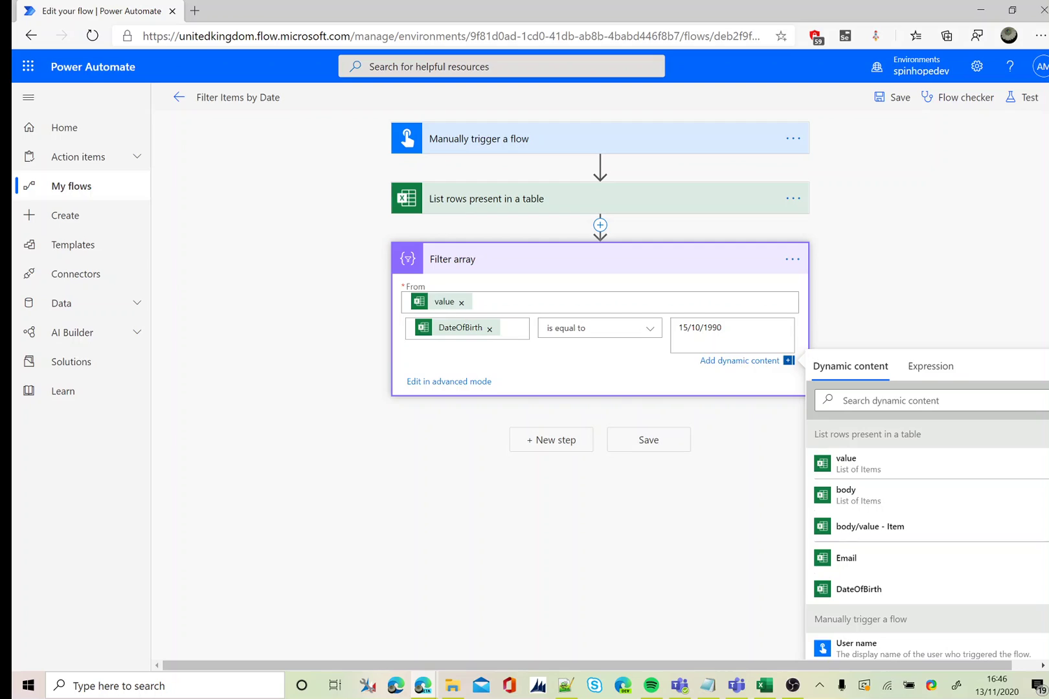
click(723, 328)
key(Delete)
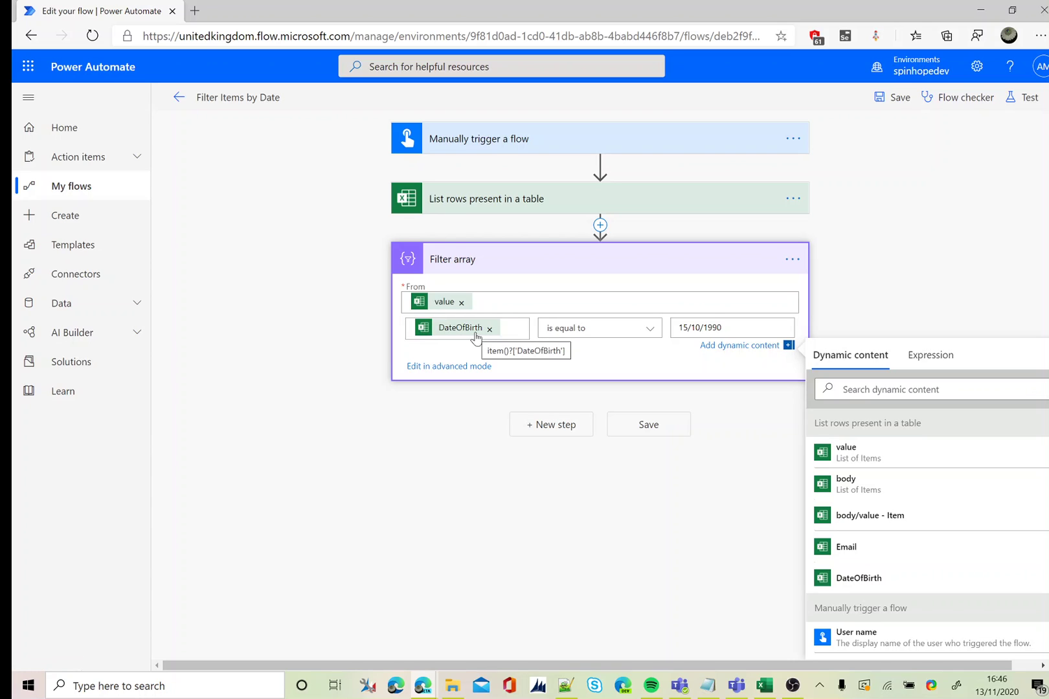
click(794, 259)
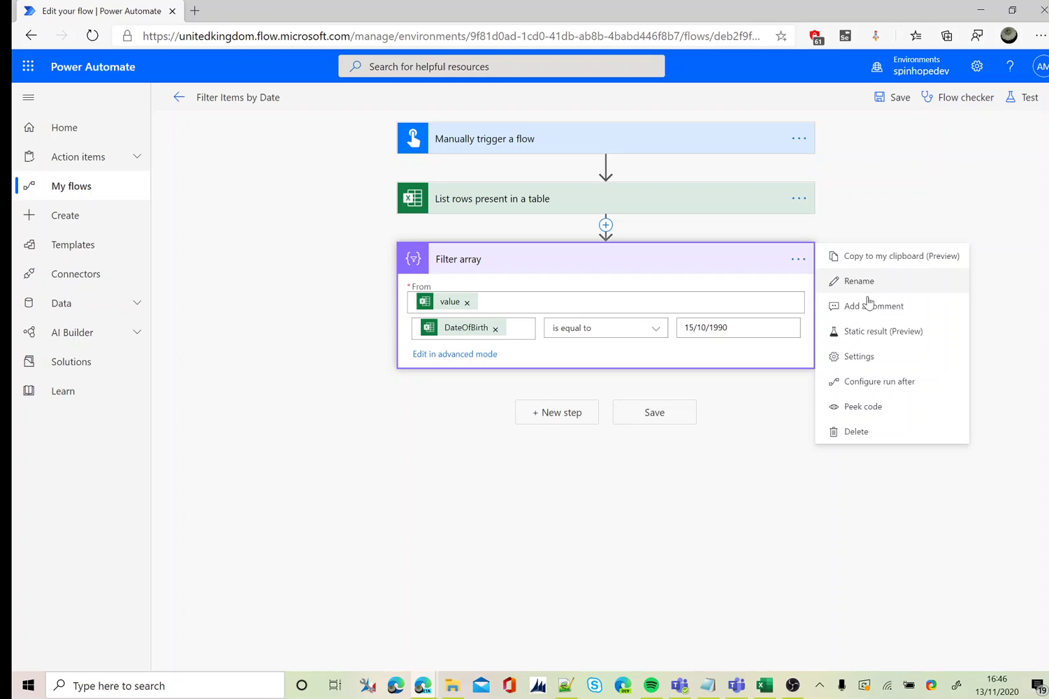
click(866, 408)
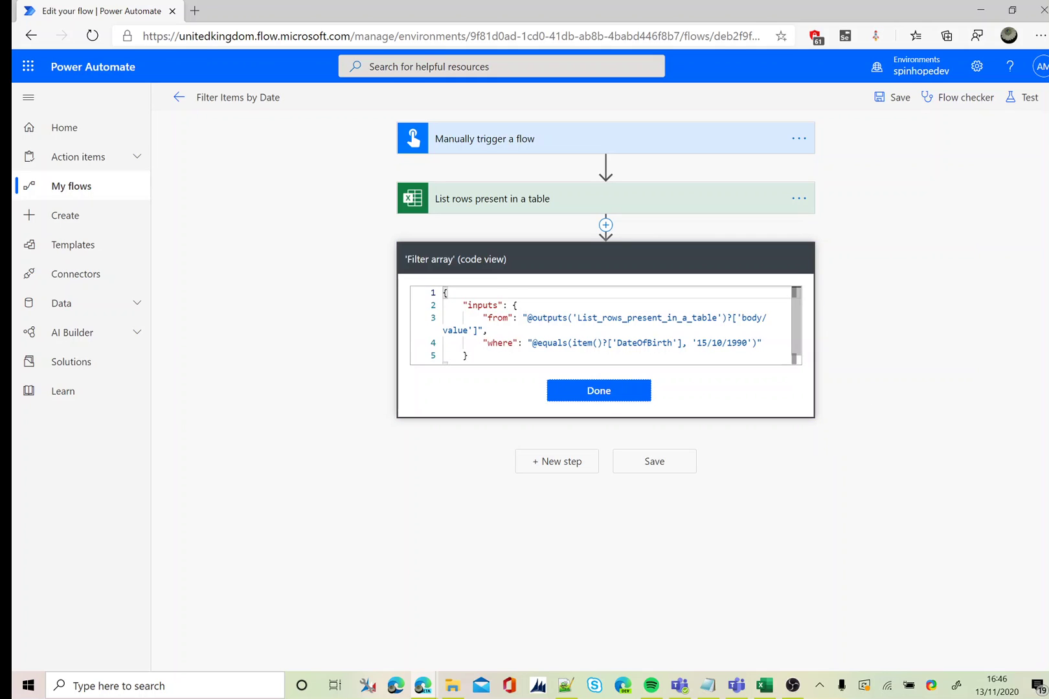
drag(573, 343, 682, 342)
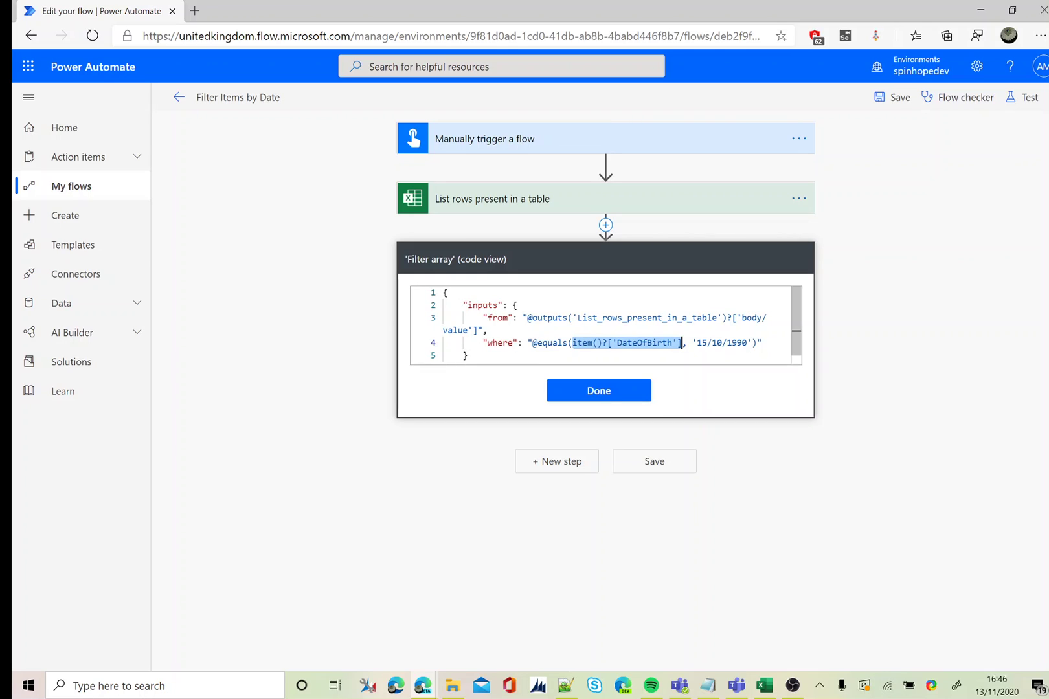
click(585, 391)
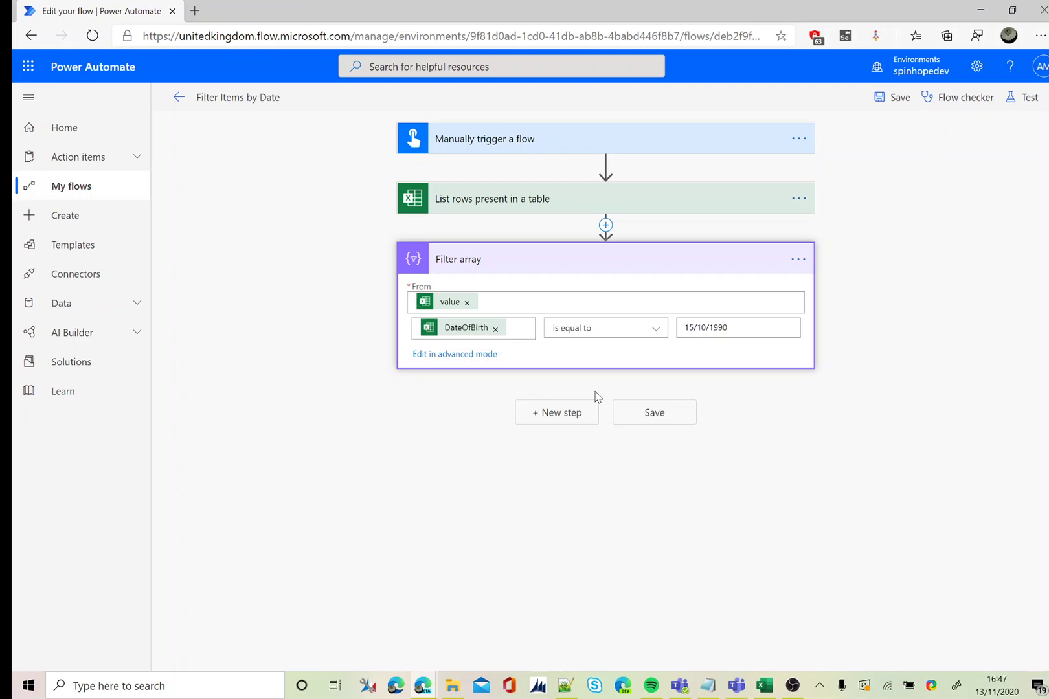
- Replace the DateOfBirth token with the pasted addDays('1899-12-30',int(item()?['DateOfBirth']),'dd/MM/yyyy') expression
click(494, 332)
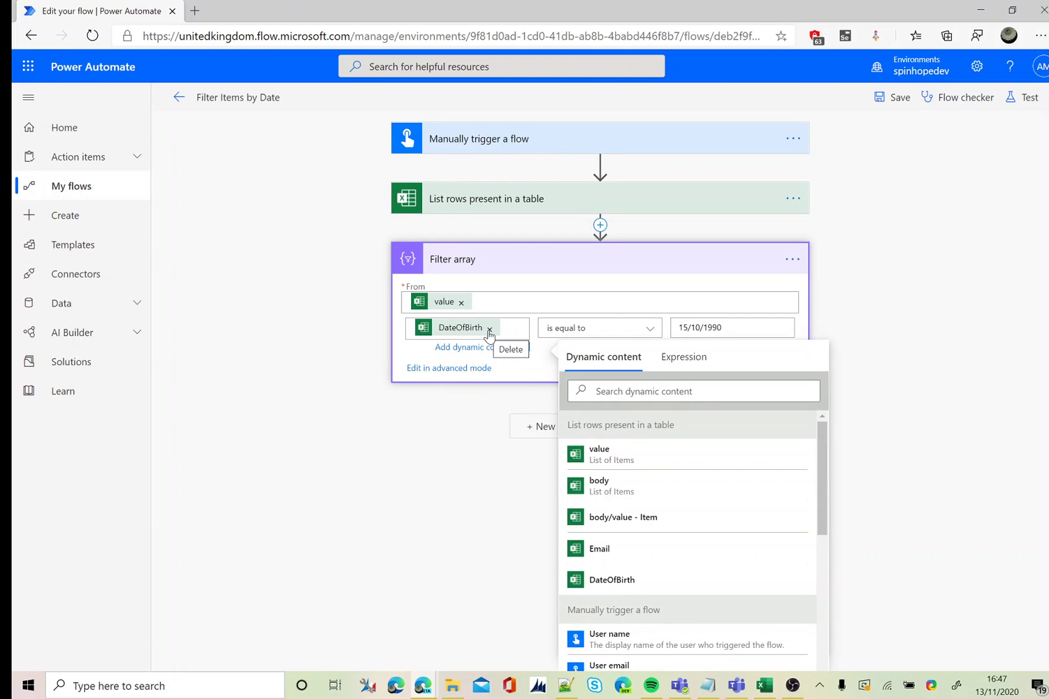
click(490, 330)
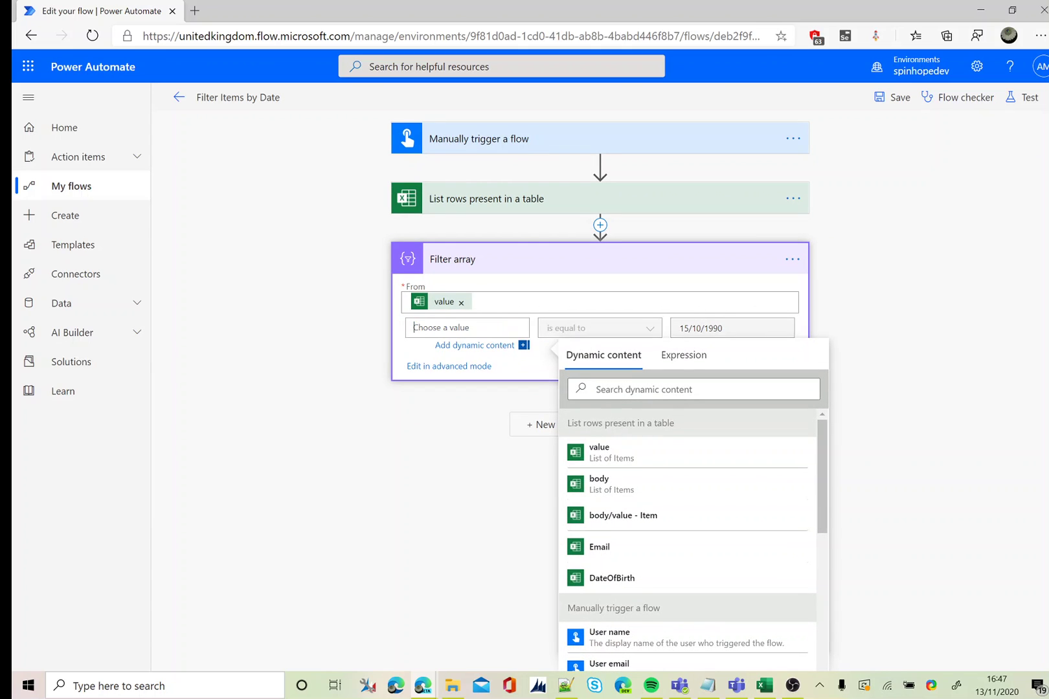
click(685, 356)
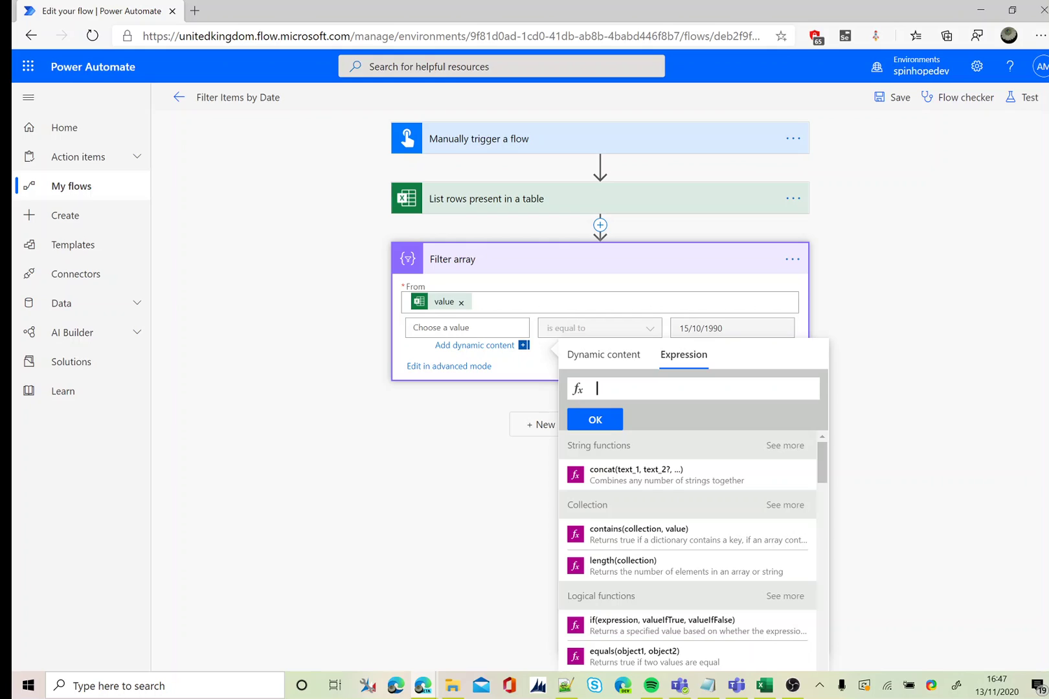
text((item()?['DateOfBirth']),'dd/MM/yyyy'))
key(Left)
key(Left)
key(Left)
key(Left)
key(Left)
key(Left)
key(Left)
key(Left)
key(Left)
key(Left)
key(Left)
key(Left)
key(Left)
key(Left)
key(Left)
key(Left)
key(Left)
key(Left)
key(Left)
key(Left)
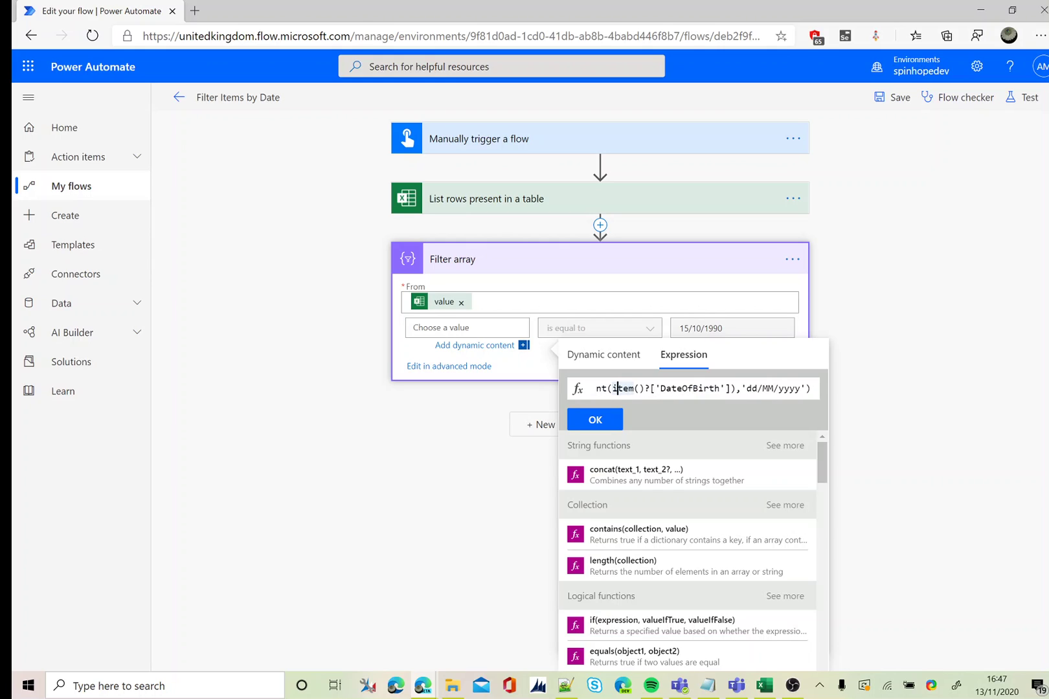
key(Left)
key(Left)
key(Left)
key(Left)
key(Left)
key(Left)
key(Left)
key(Left)
key(Left)
key(Left)
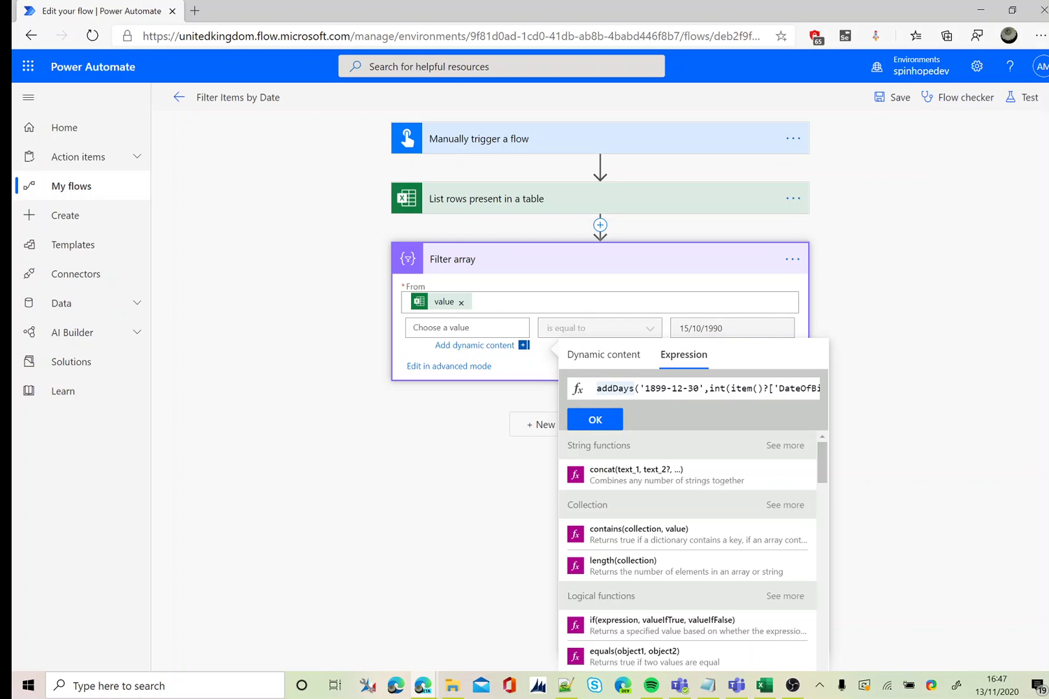
- Review the expression's base date, DateOfBirth reference and dd/MM/yyyy format, then insert it into the condition
key(Right)
key(Right)
key(Right)
key(Right)
key(Right)
key(Right)
key(Right)
key(Right)
key(Right)
key(Right)
key(Right)
key(Right)
key(Right)
key(Right)
key(ctrl+shift+Right)
key(shift+Right)
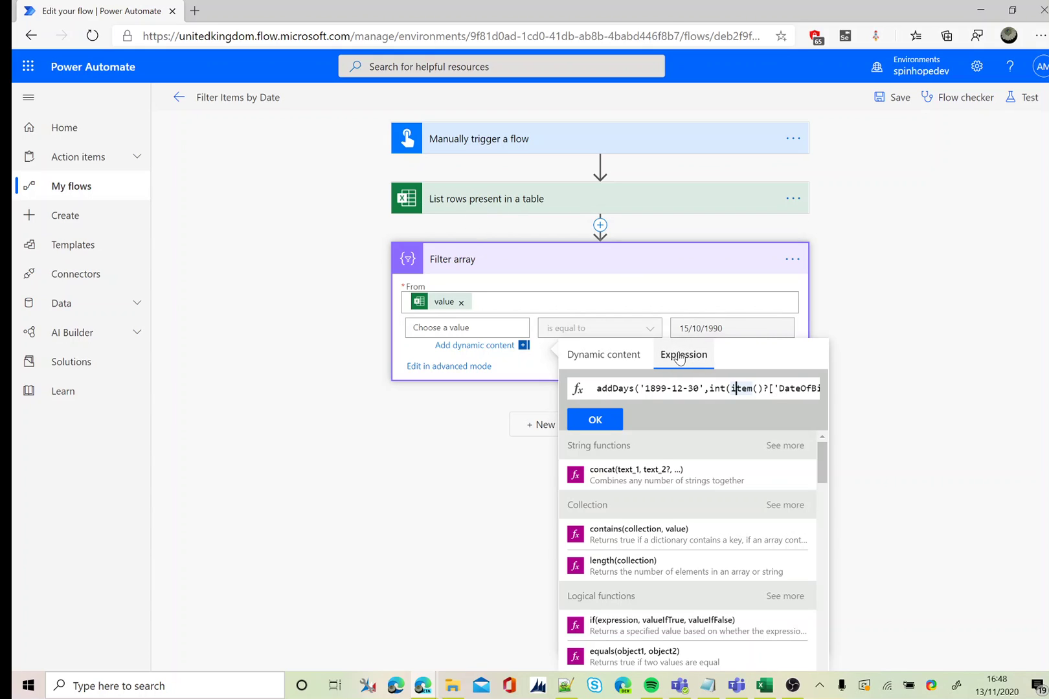
key(Right)
key(Right)
key(Right)
key(Right)
key(Right)
key(Right)
key(Right)
key(Right)
key(Right)
key(Right)
key(Right)
key(Right)
key(Right)
key(Right)
key(Right)
key(Right)
key(Right)
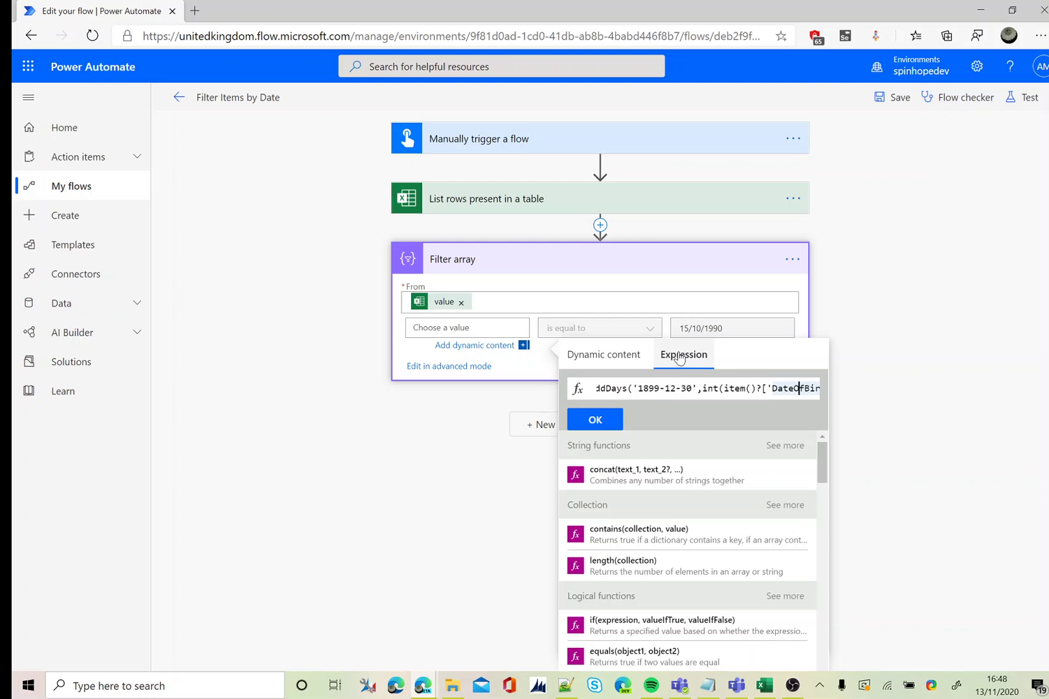
key(Right)
key(Right)
key(Right)
key(Right)
key(Right)
key(Right)
key(Right)
key(Right)
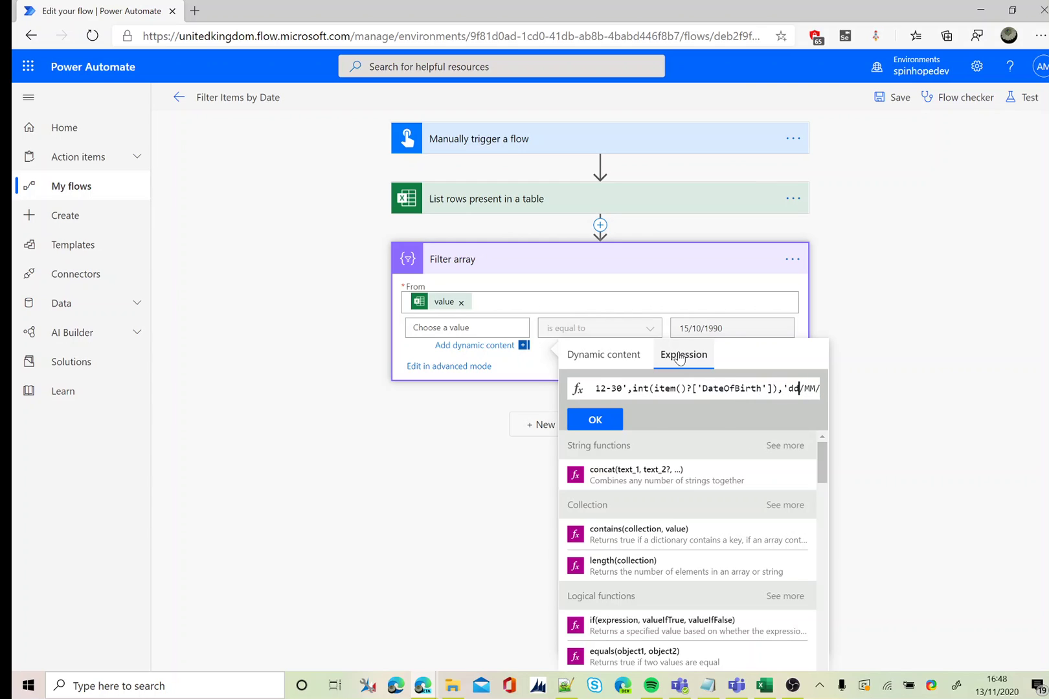
key(End)
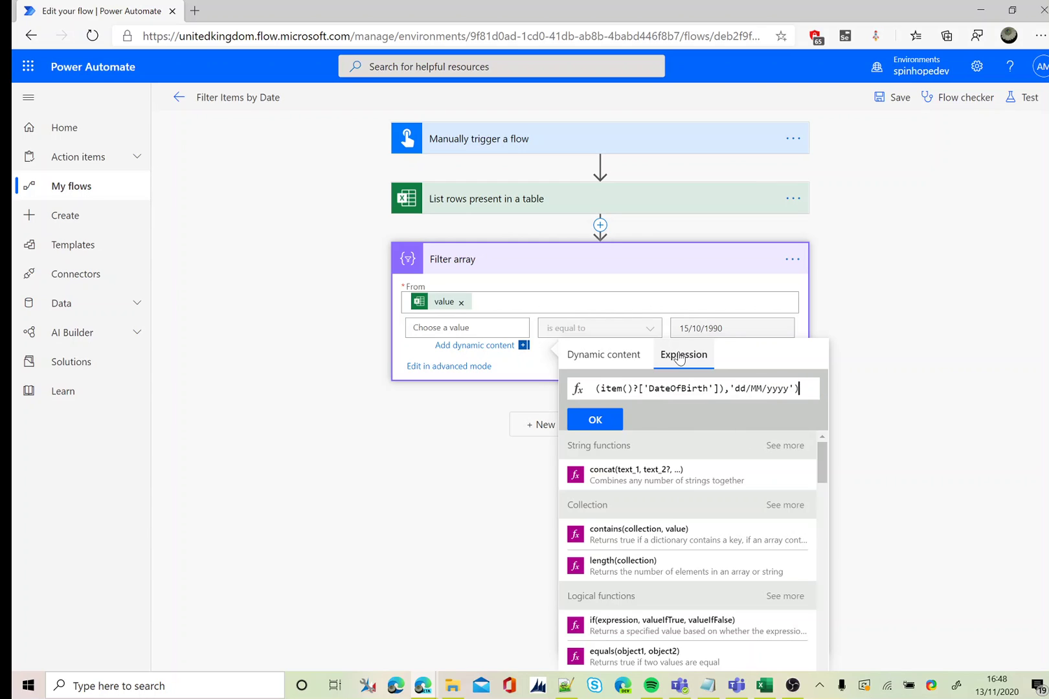
click(593, 420)
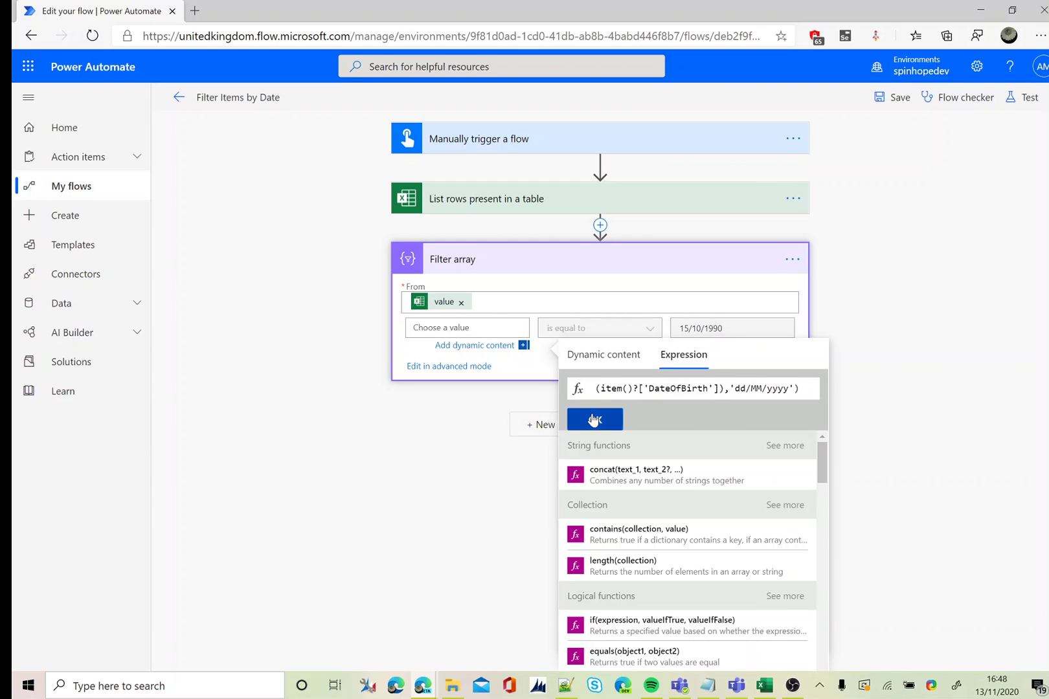
click(454, 424)
- Add a Compose step whose input is the Filter array's Body
click(529, 414)
text(compose)
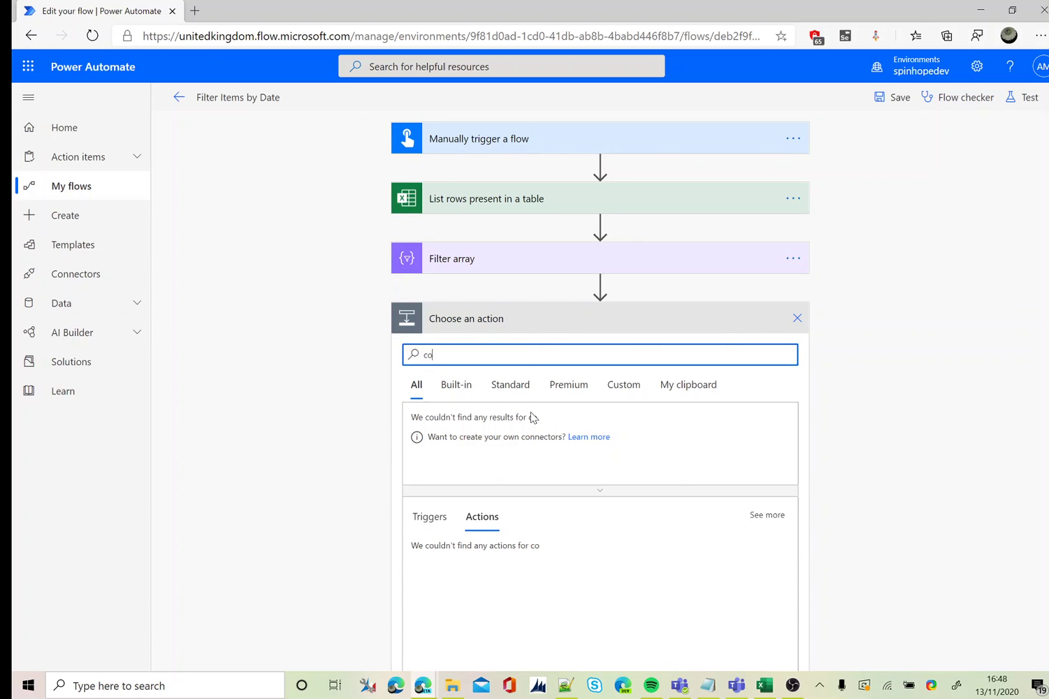
click(452, 427)
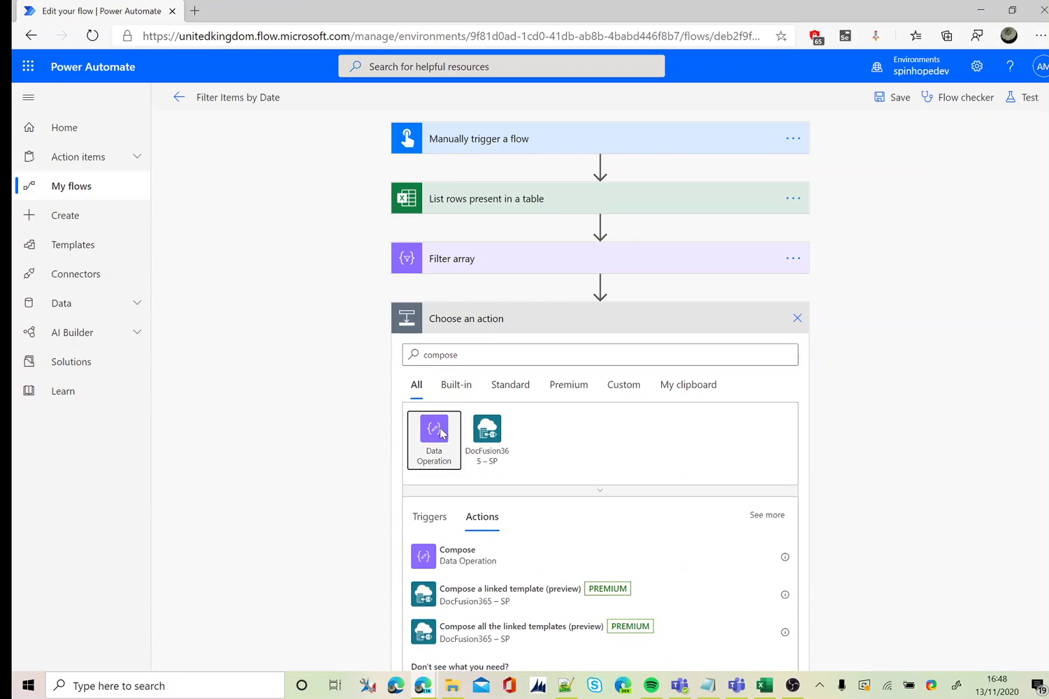
click(443, 428)
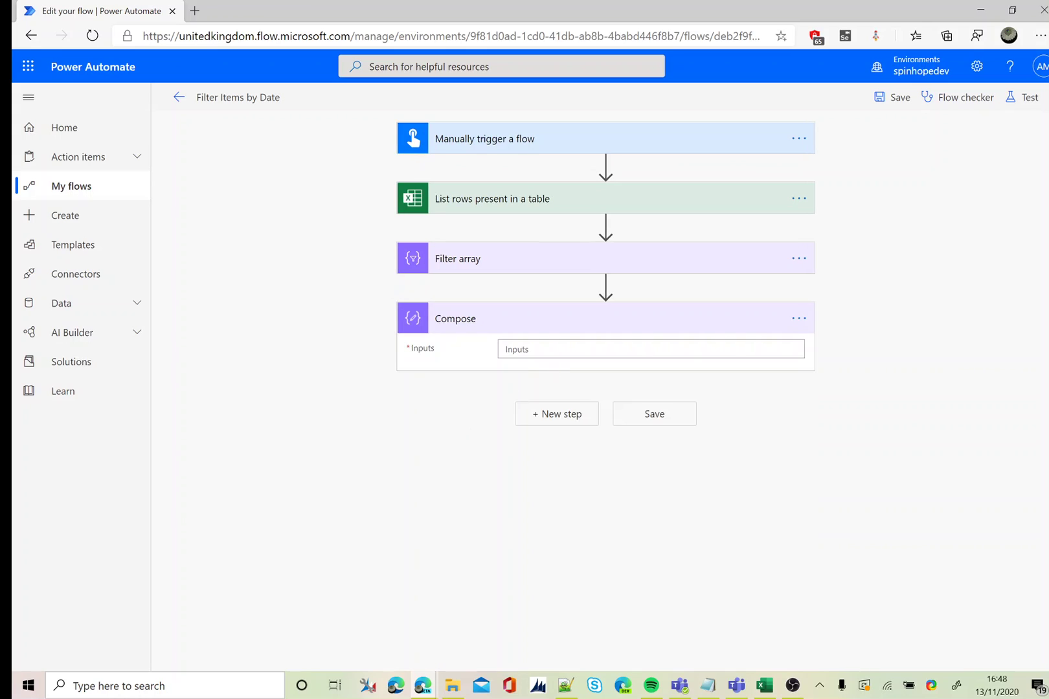
click(551, 350)
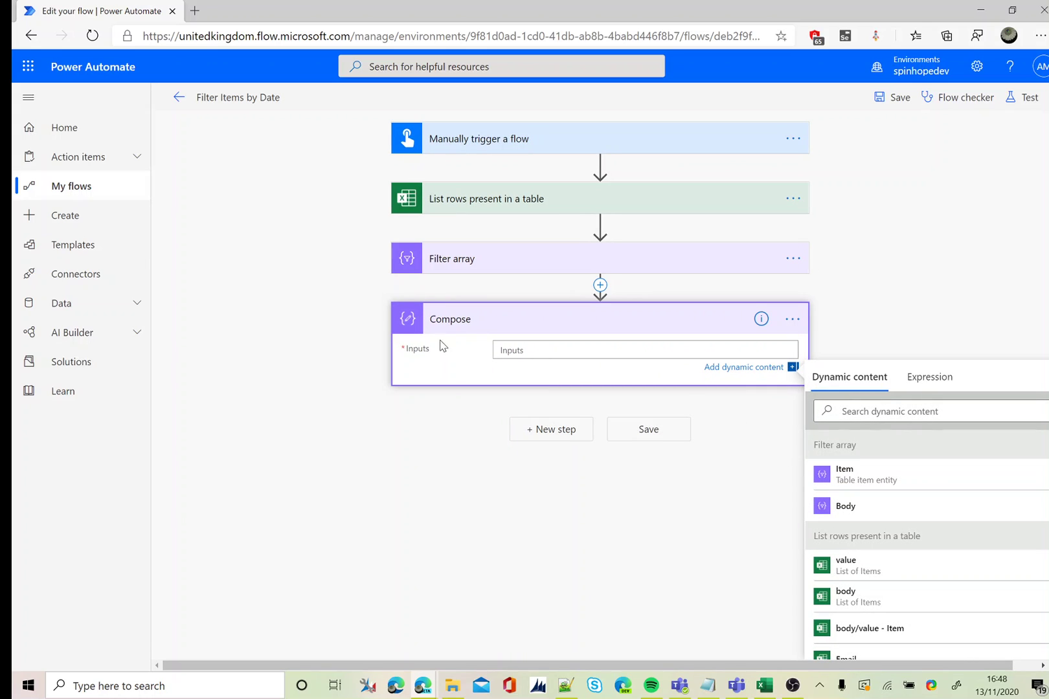
click(868, 512)
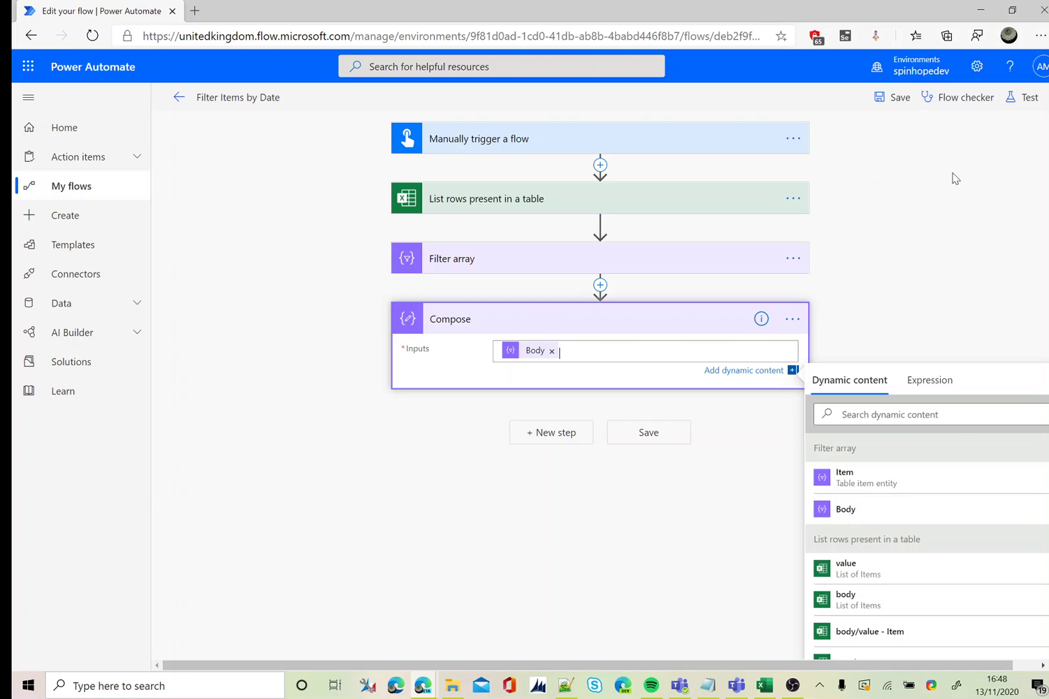
- Save the flow and run a manually triggered test
click(1017, 99)
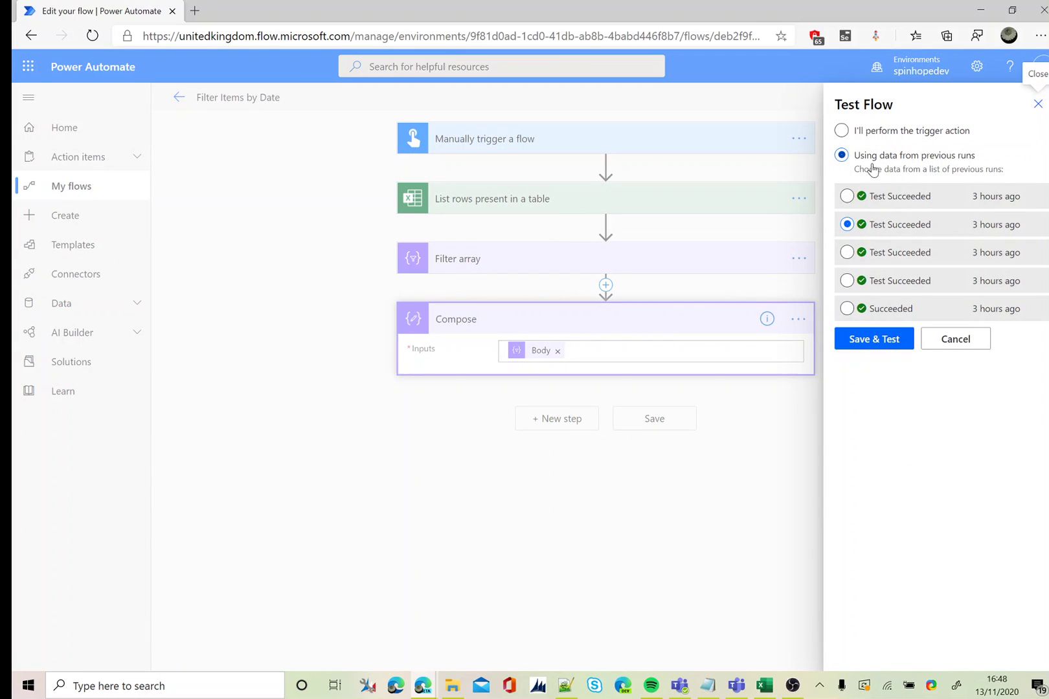
click(841, 131)
click(856, 196)
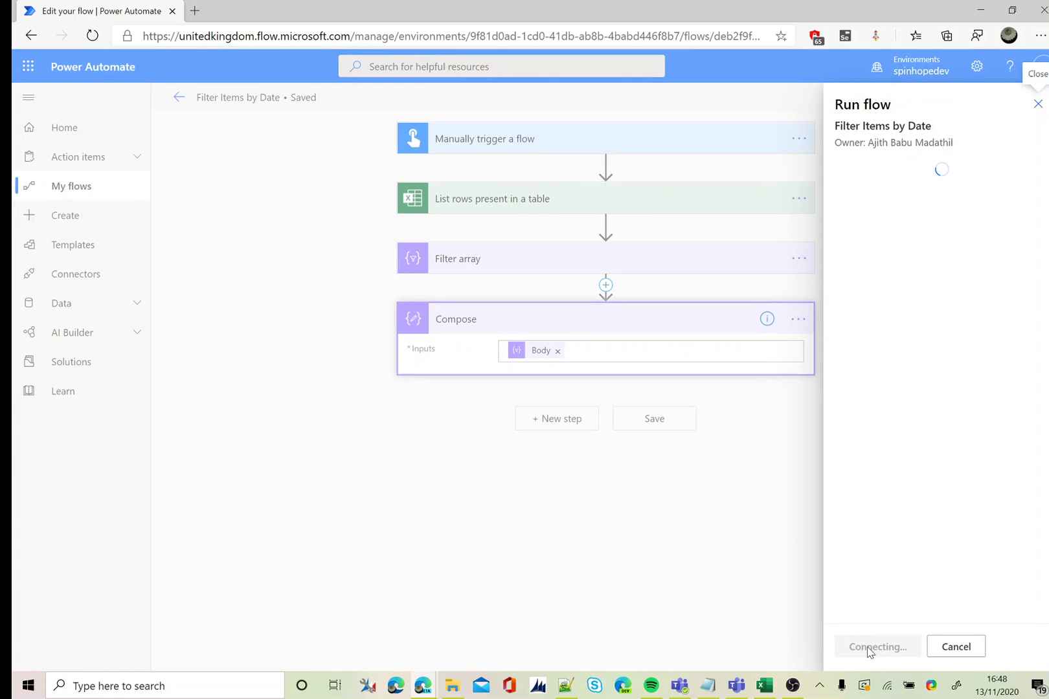
click(868, 649)
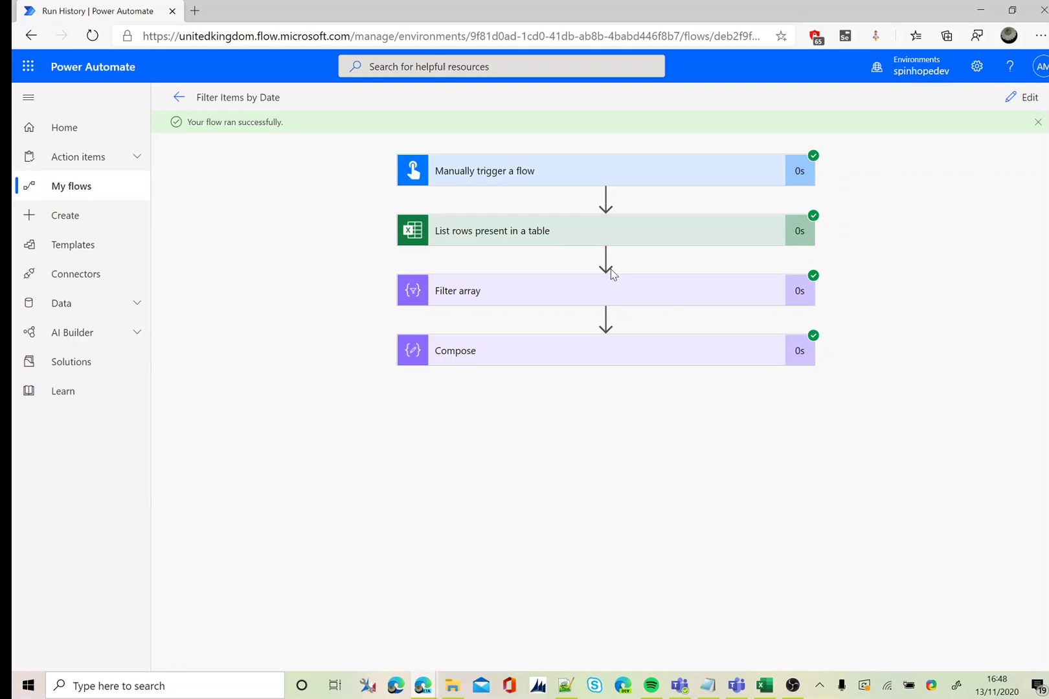
- Inspect the List rows inputs and Filter array output, highlighting DateOfBirth values 33161 and 27576
click(480, 234)
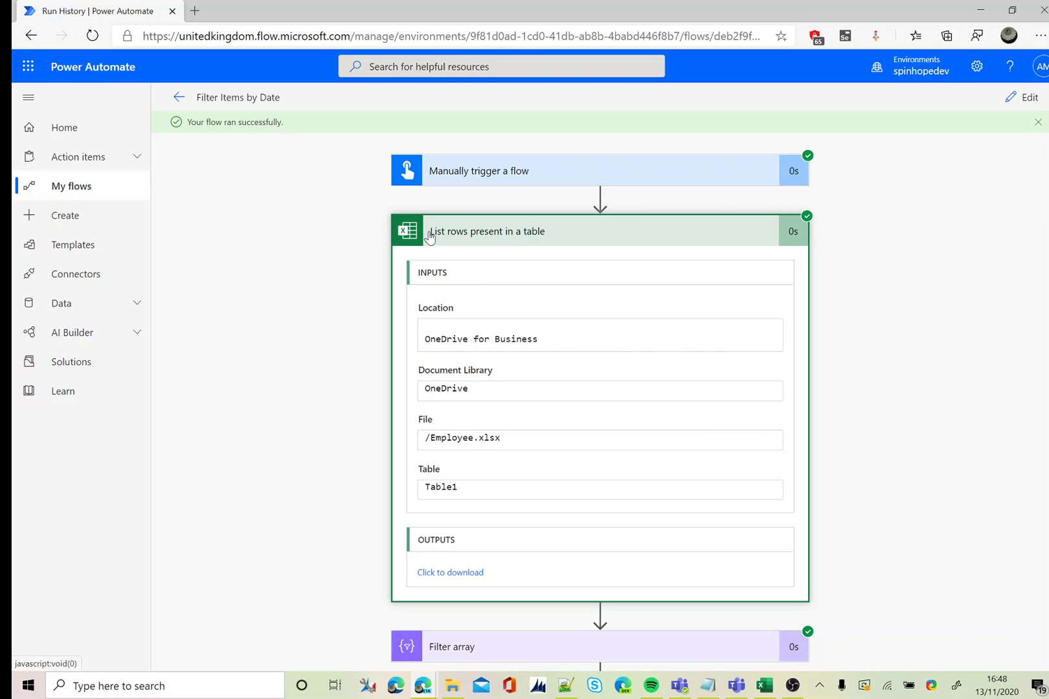
click(489, 234)
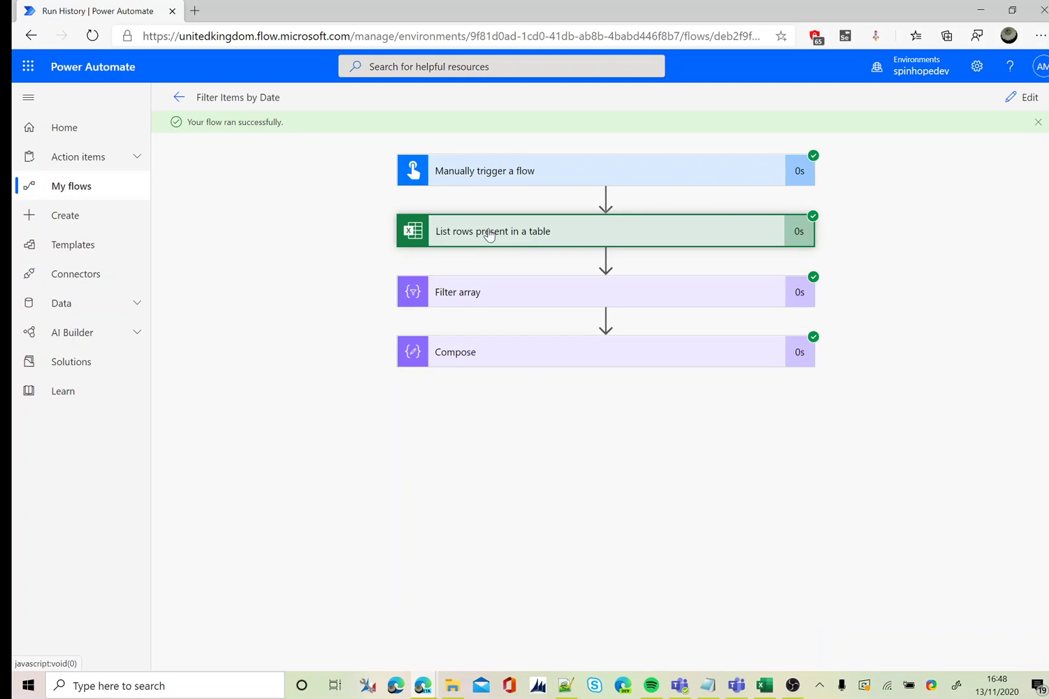
click(480, 291)
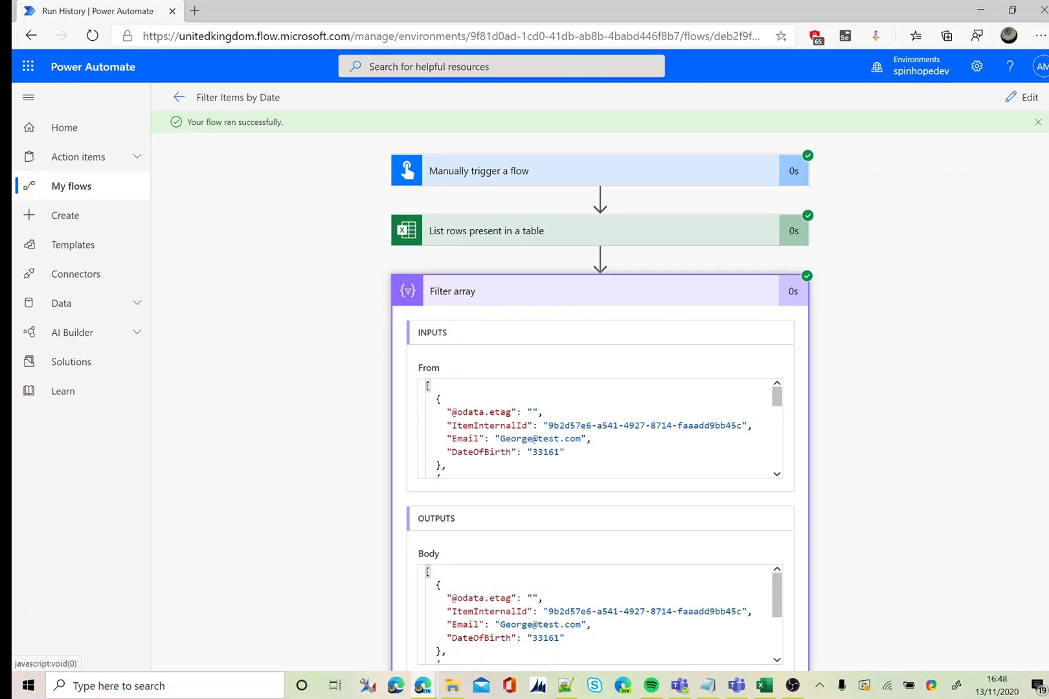
drag(532, 452, 560, 452)
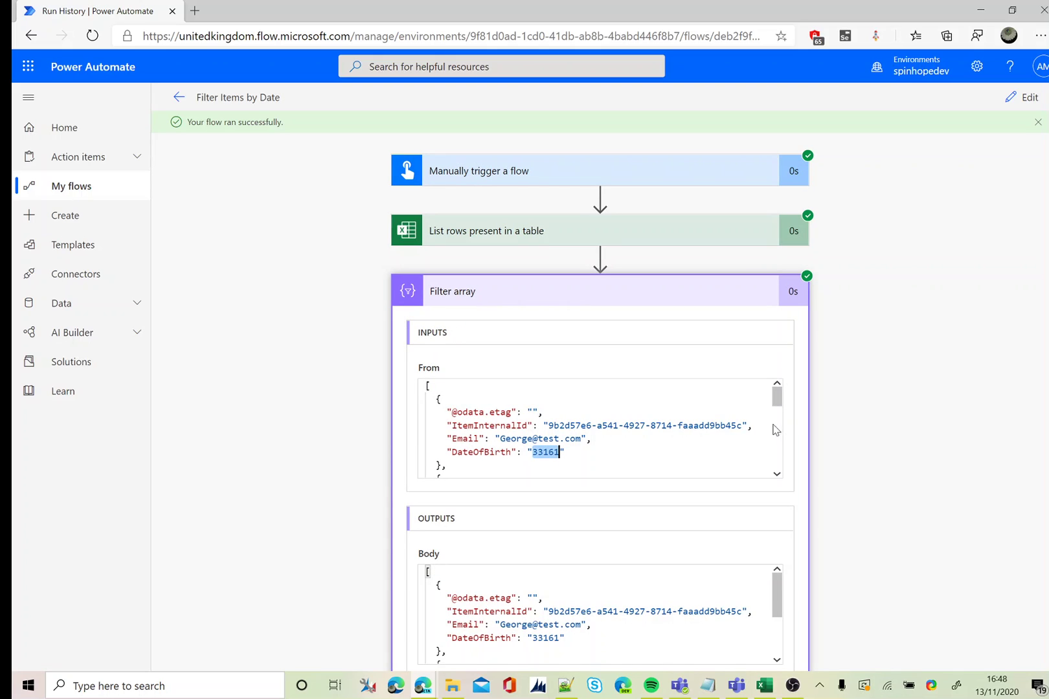
drag(777, 408, 778, 433)
drag(532, 408, 560, 408)
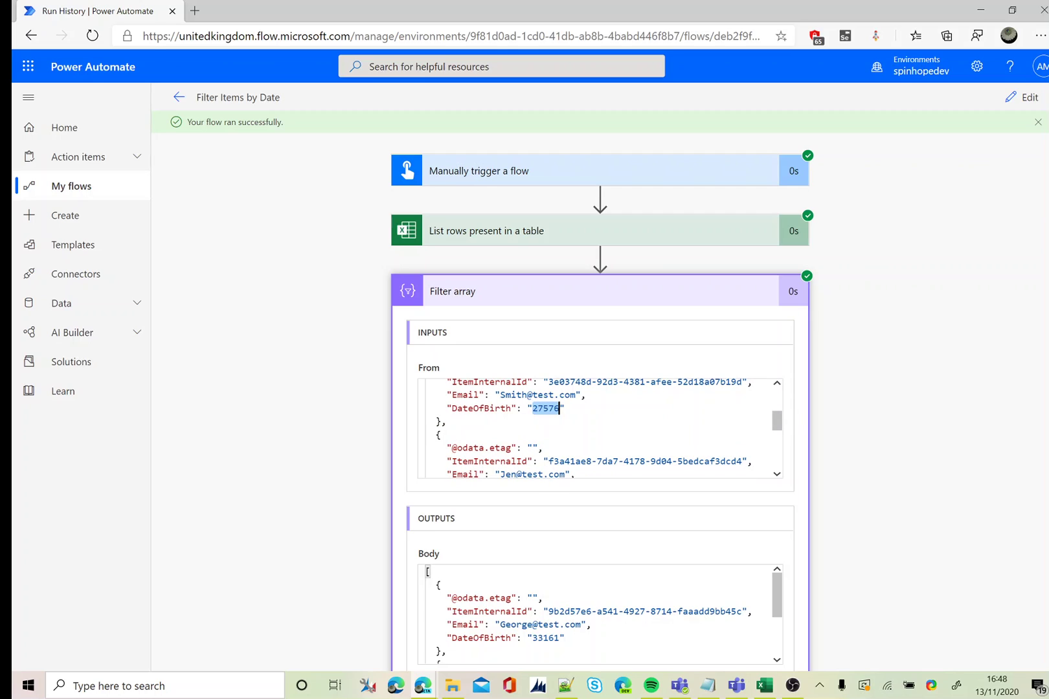
- Scroll the Filter array results and Compose output to confirm the two 33161 rows
click(511, 288)
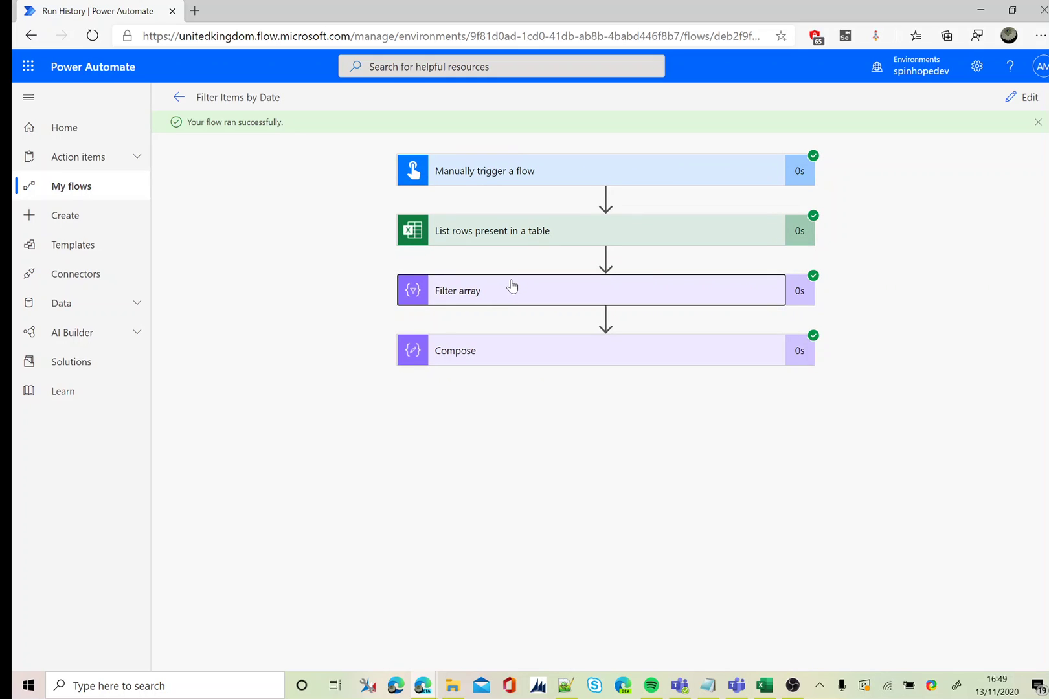
click(512, 288)
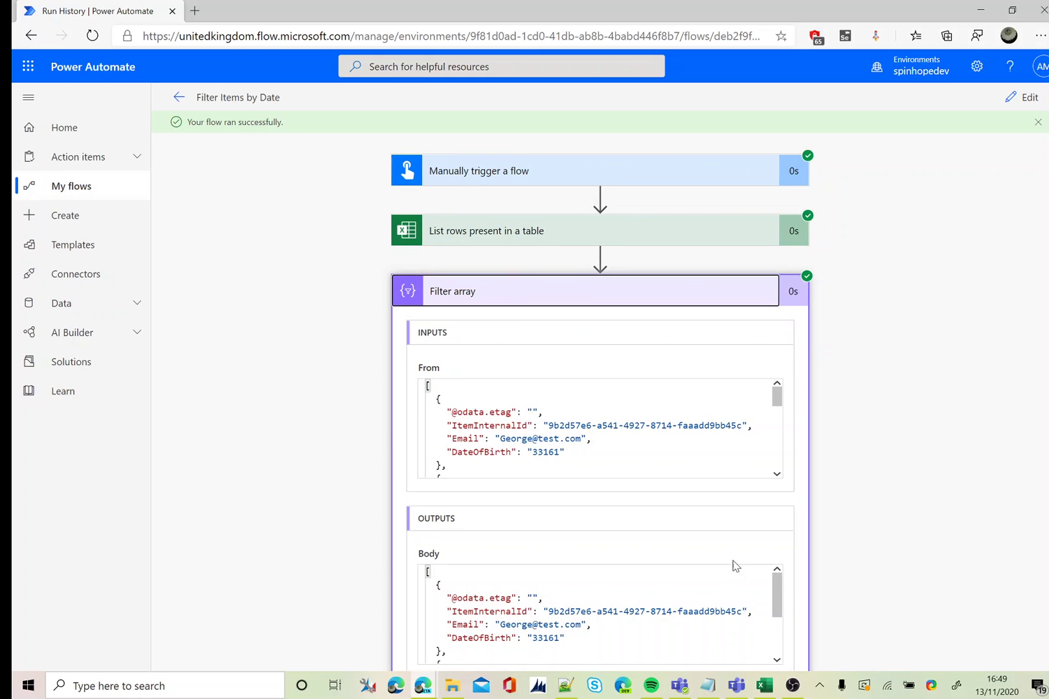
scroll(690, 507, down, 2)
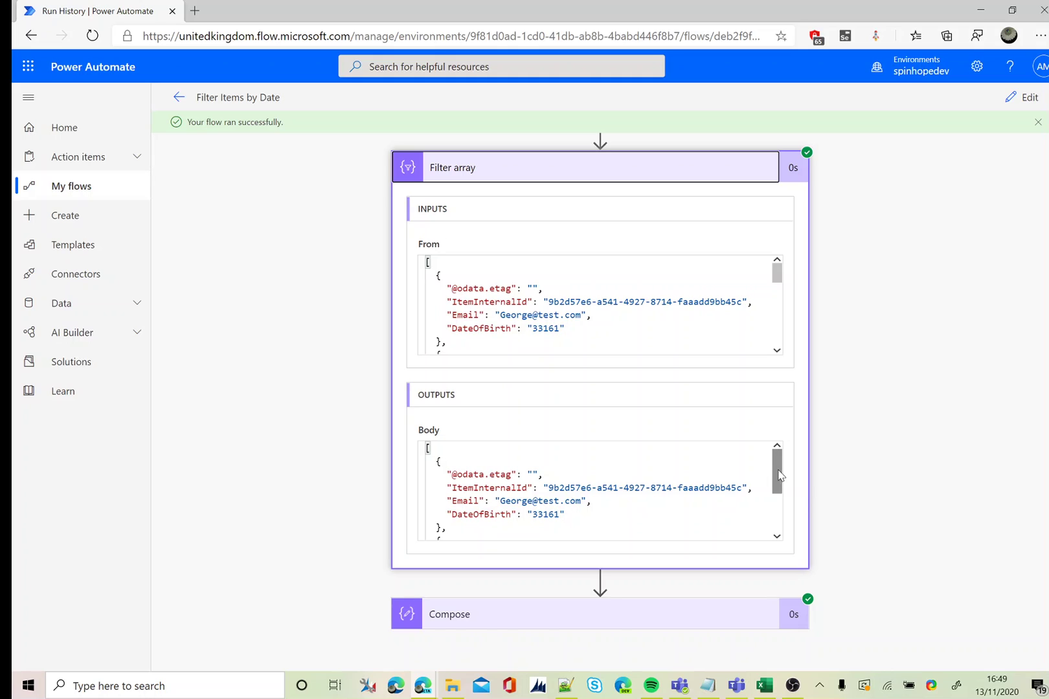
drag(777, 479, 779, 518)
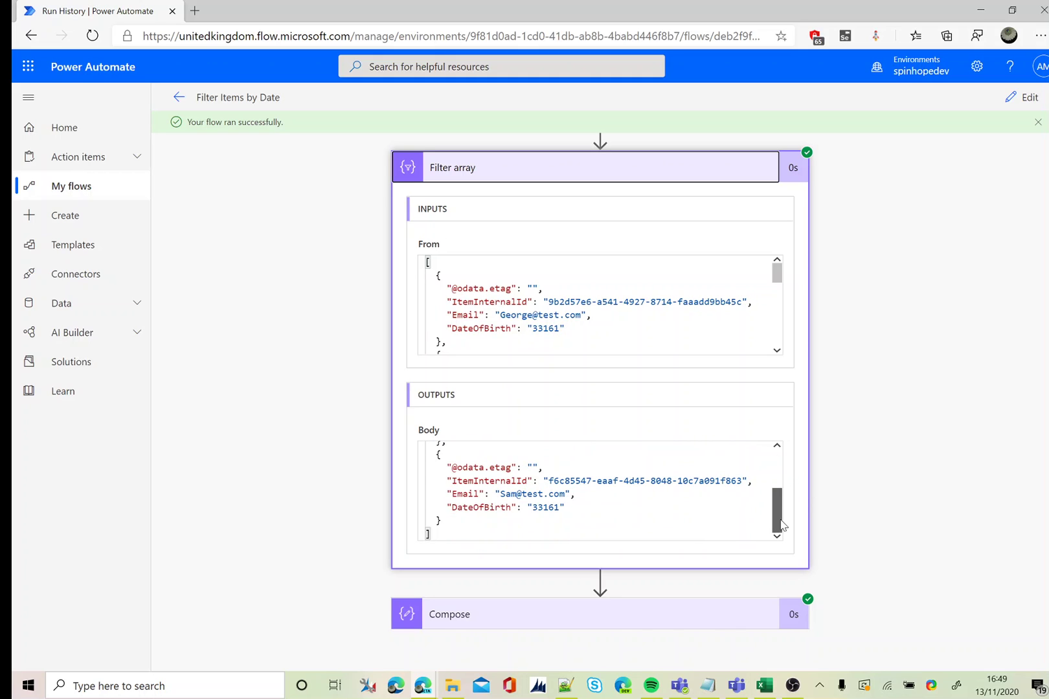
click(562, 620)
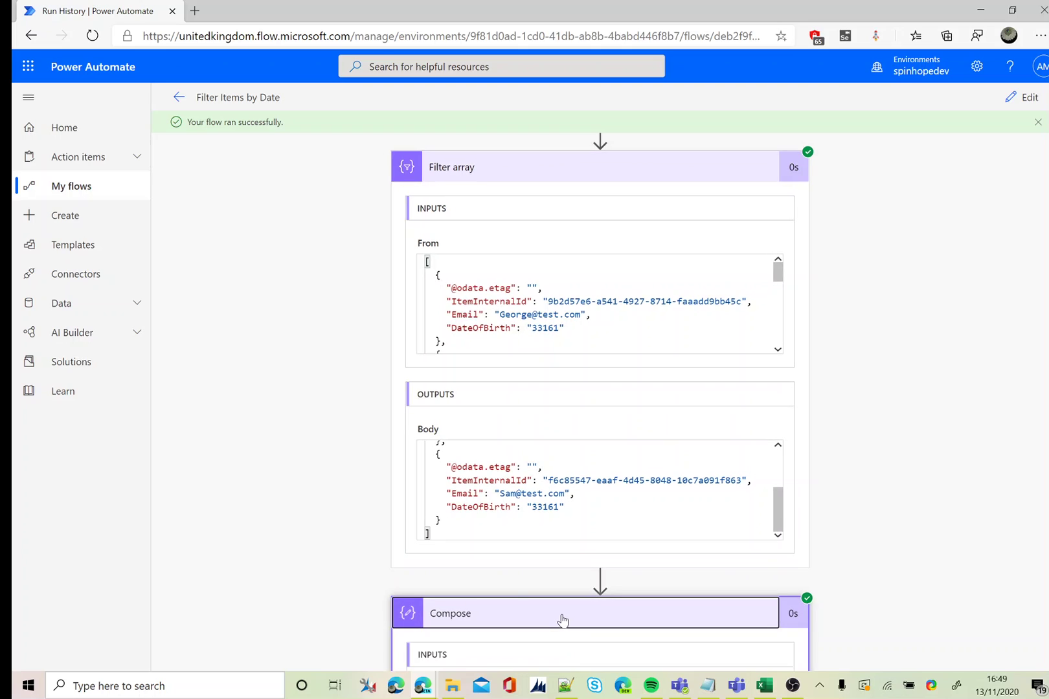
scroll(326, 522, down, 5)
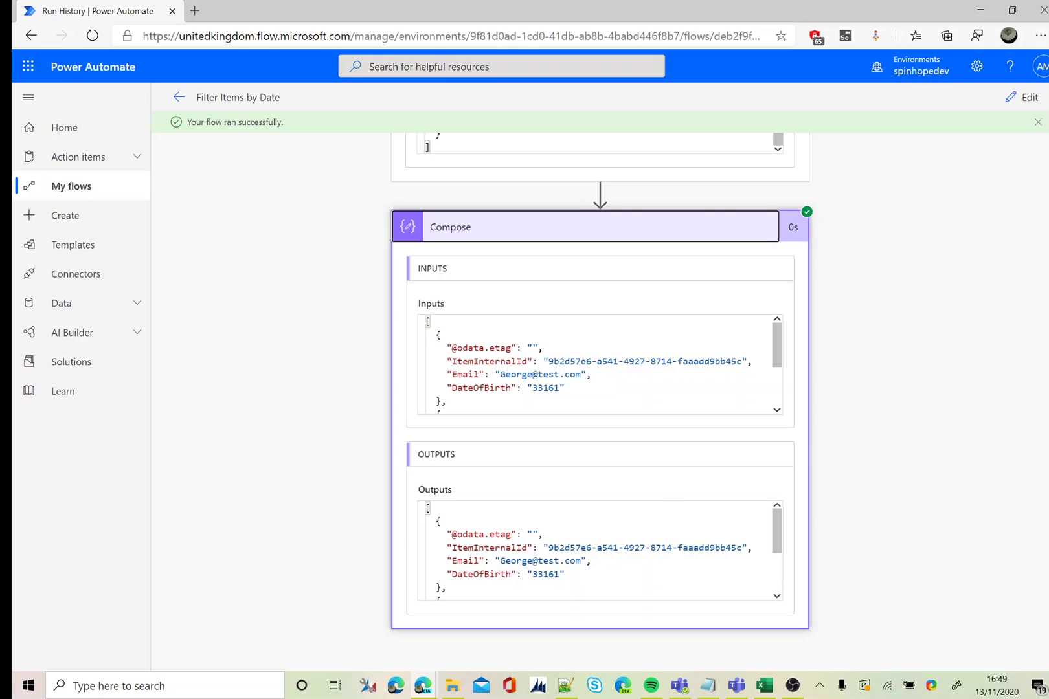
mouse_move(778, 529)
mouse_down()
mouse_move(780, 569)
mouse_move(779, 542)
mouse_up()
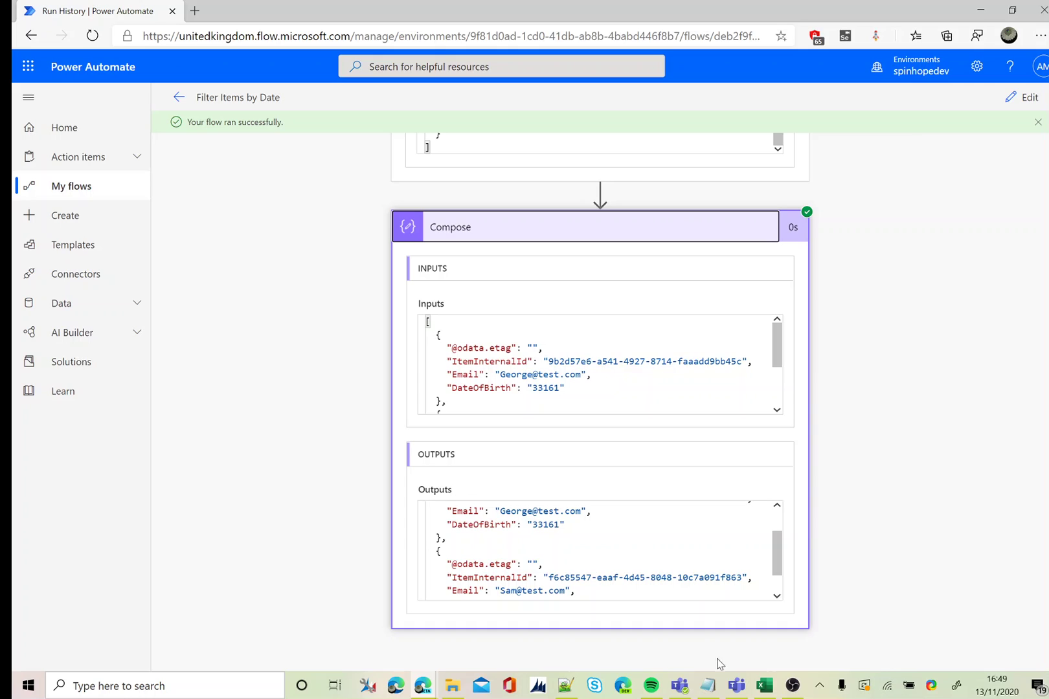
click(764, 685)
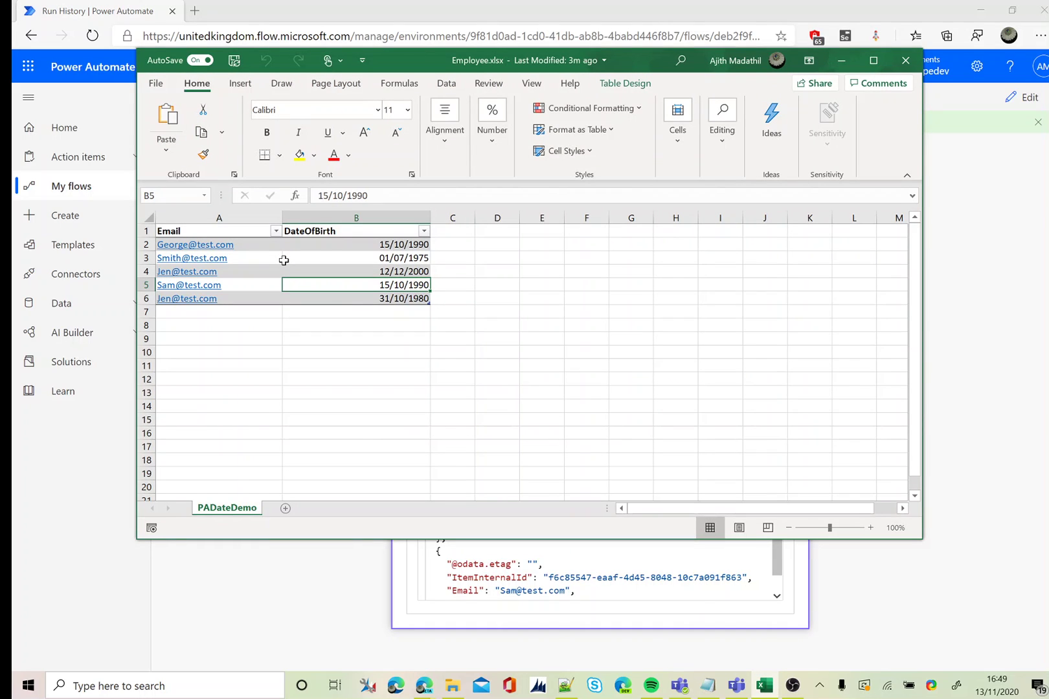
click(253, 244)
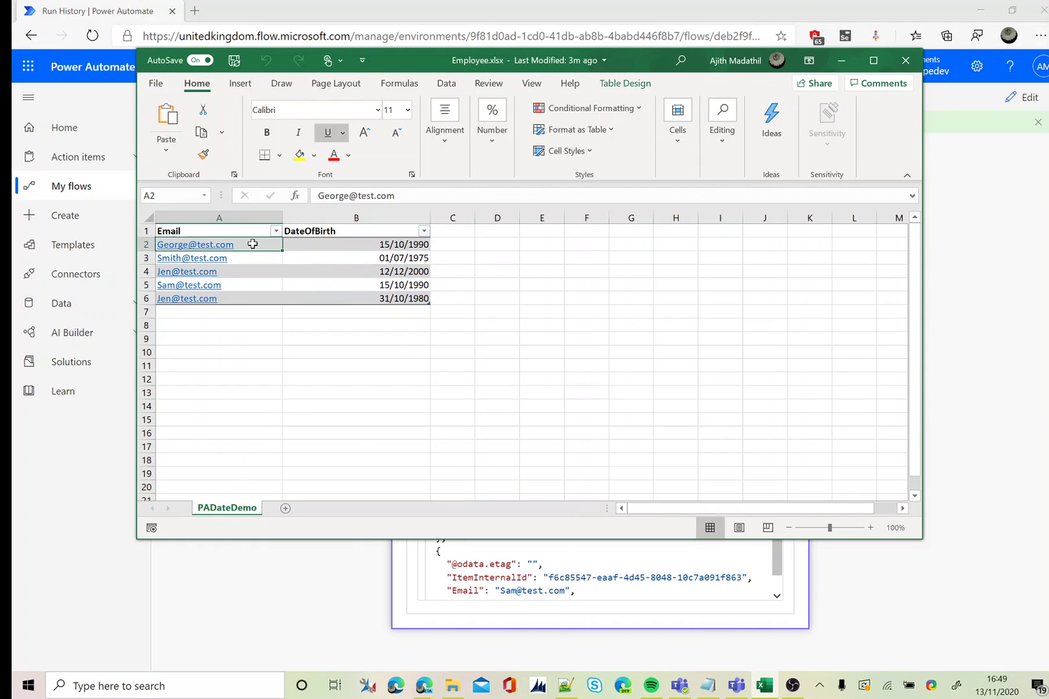
click(366, 245)
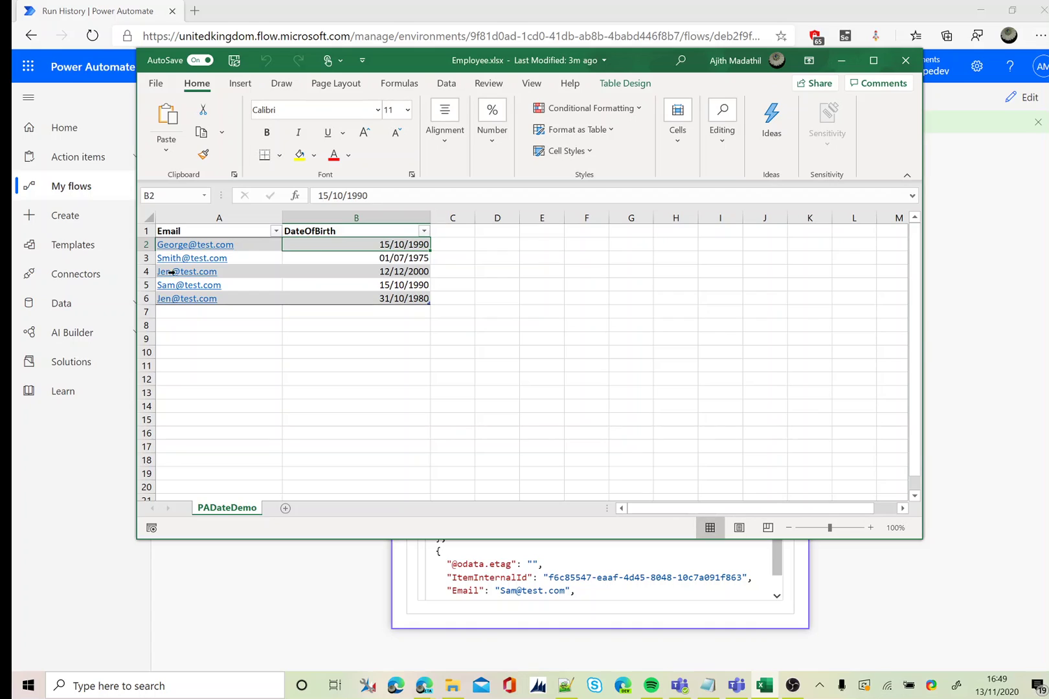
click(241, 289)
click(373, 286)
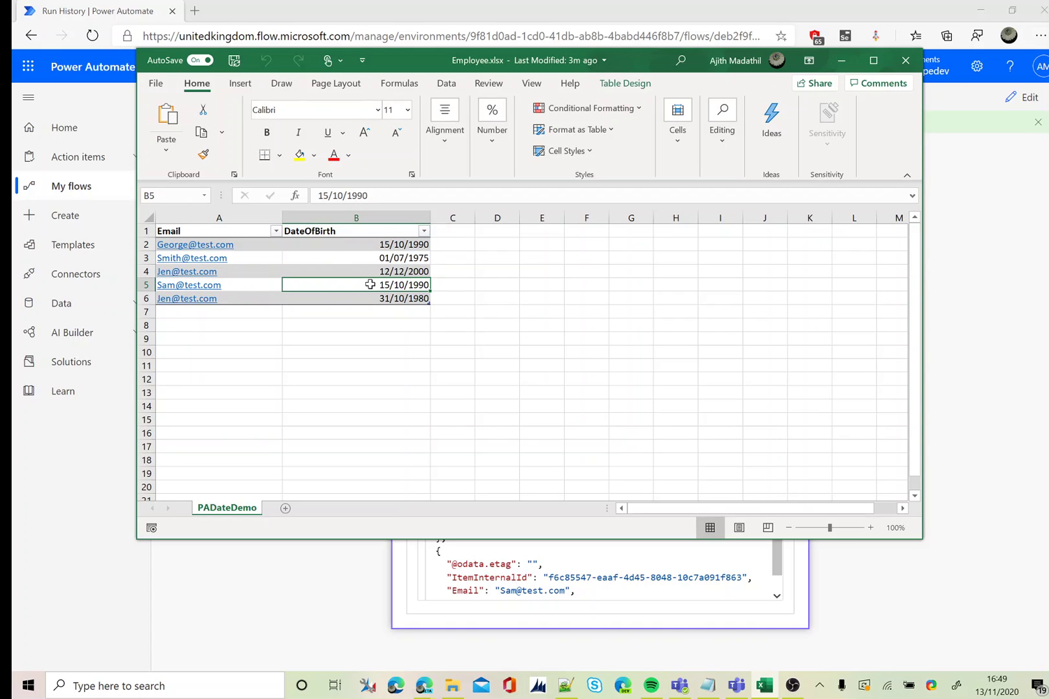
- Switch to edit mode, expand List rows and Filter array, and display the addDays DateOfBirth expression
click(347, 581)
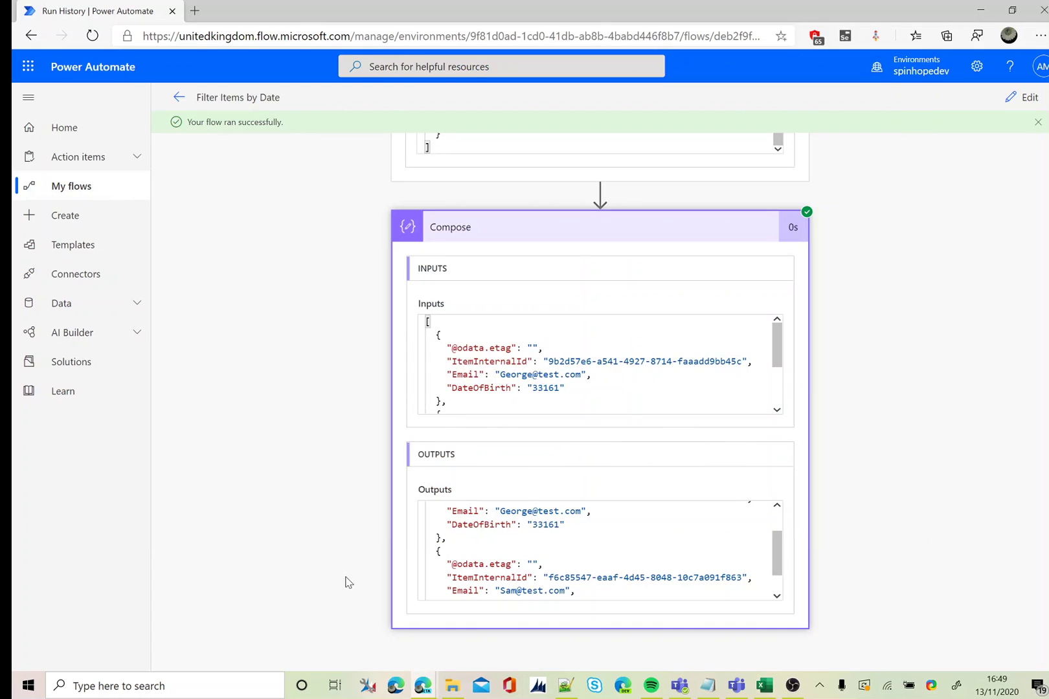
click(1022, 99)
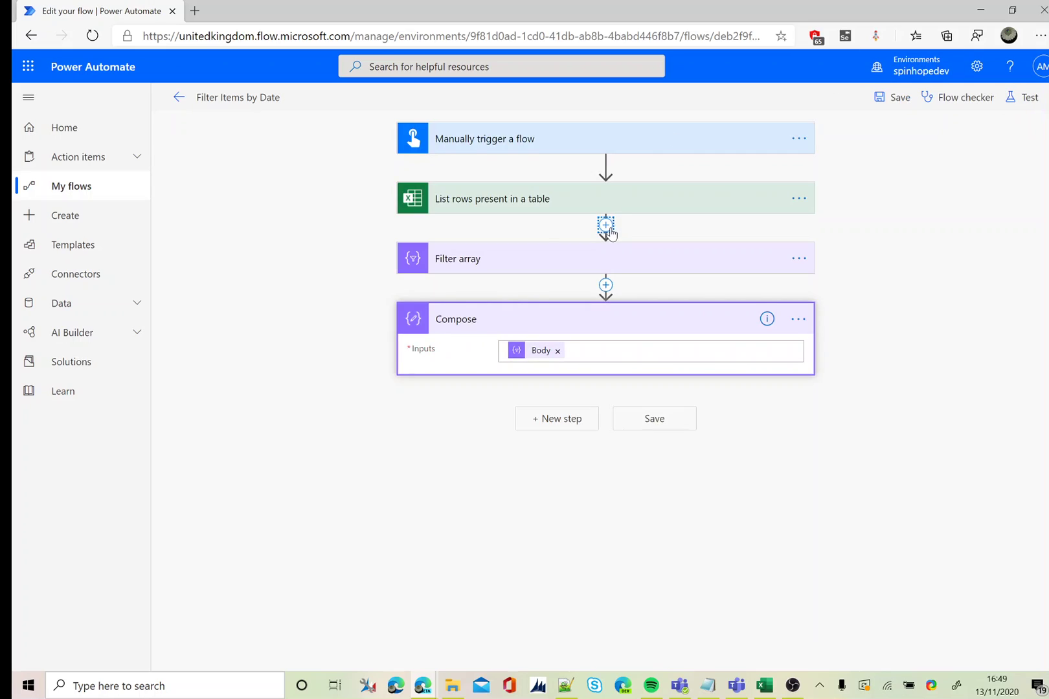
click(485, 208)
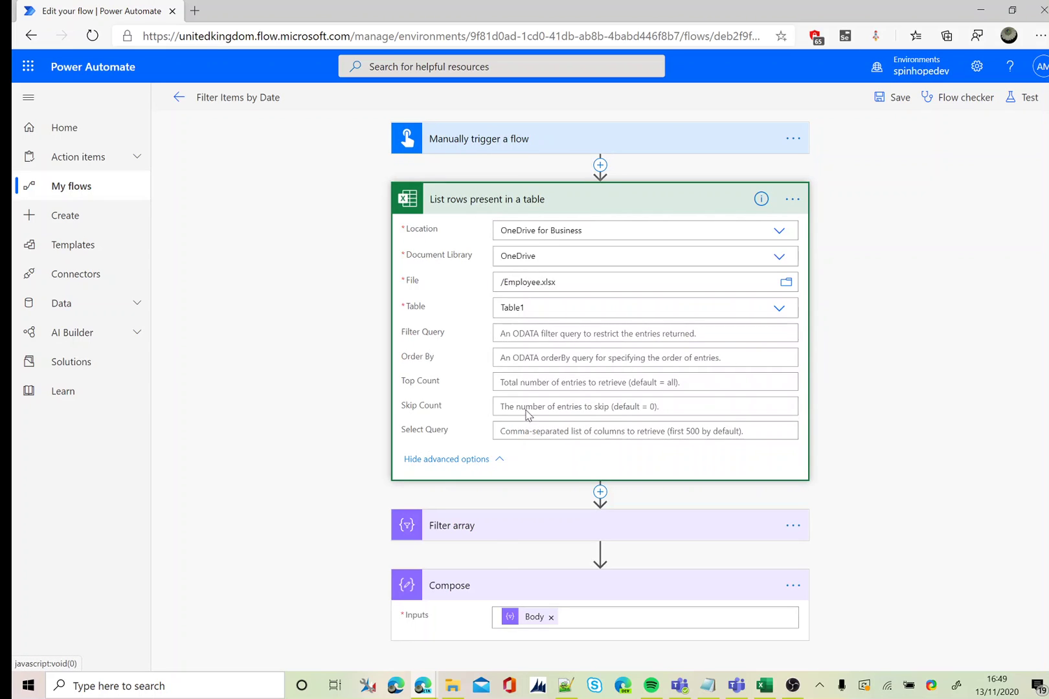
click(488, 532)
scroll(362, 473, down, 2)
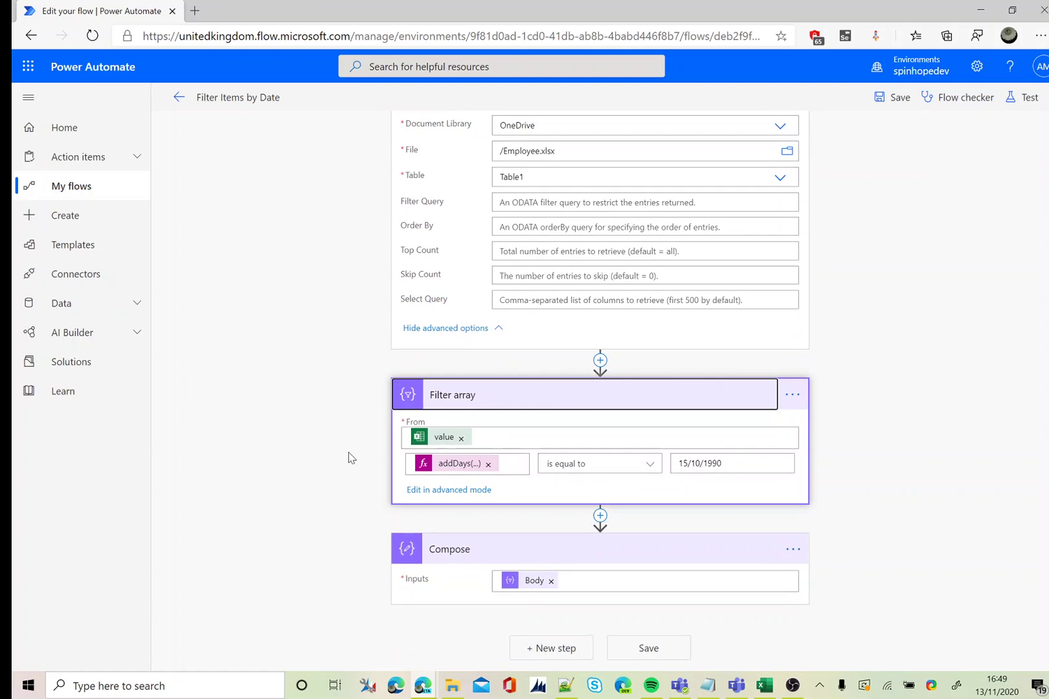
click(457, 466)
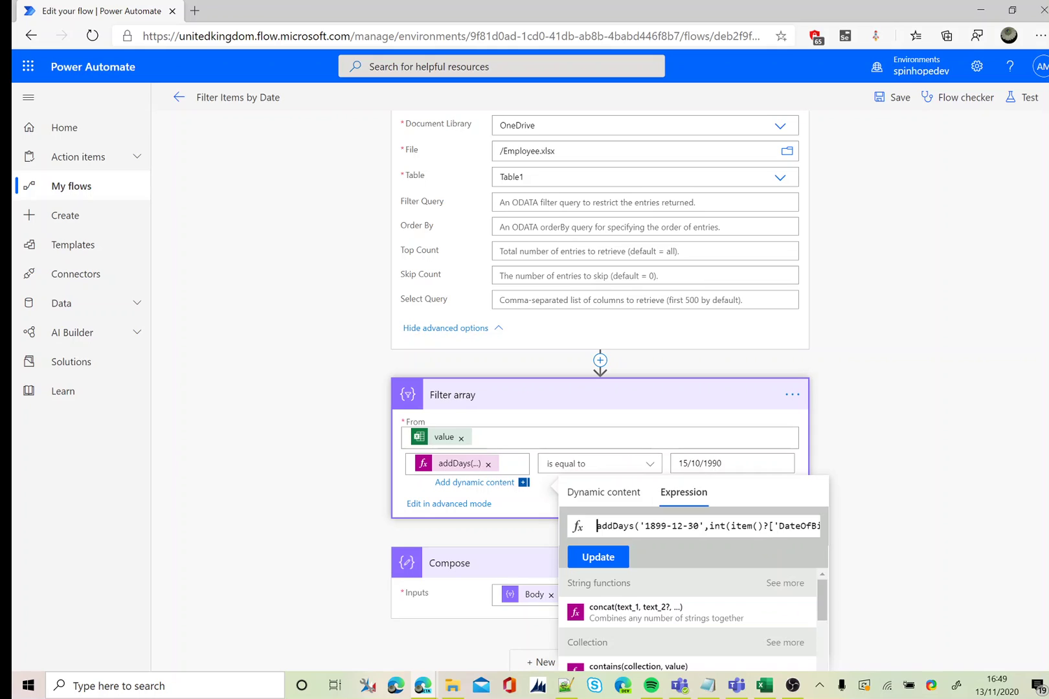
scroll(251, 409, down, 3)
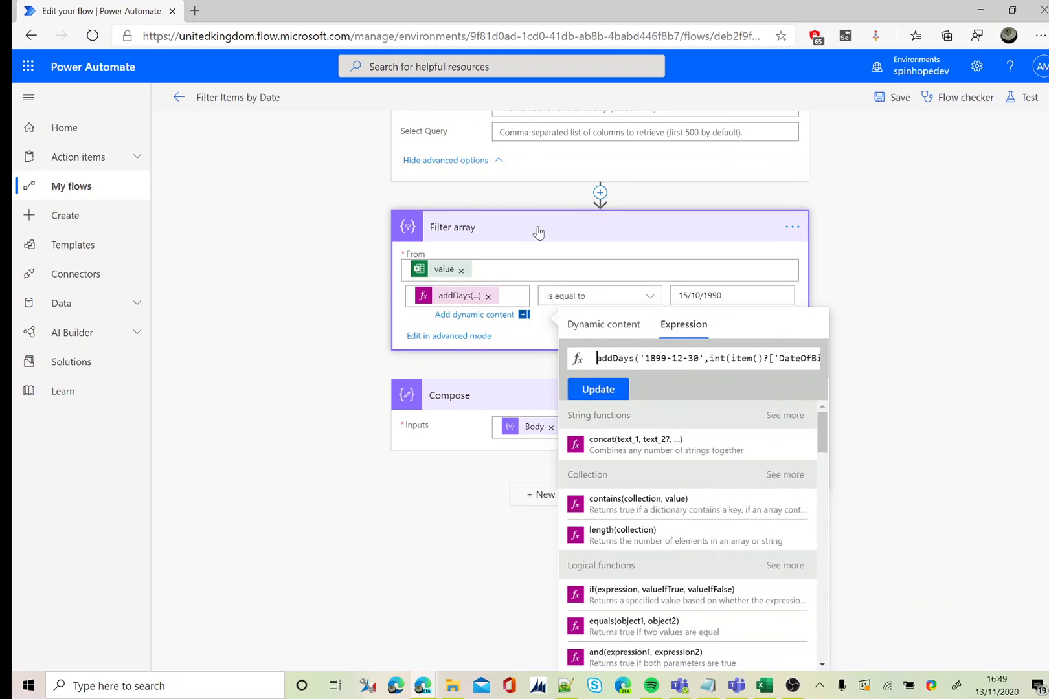